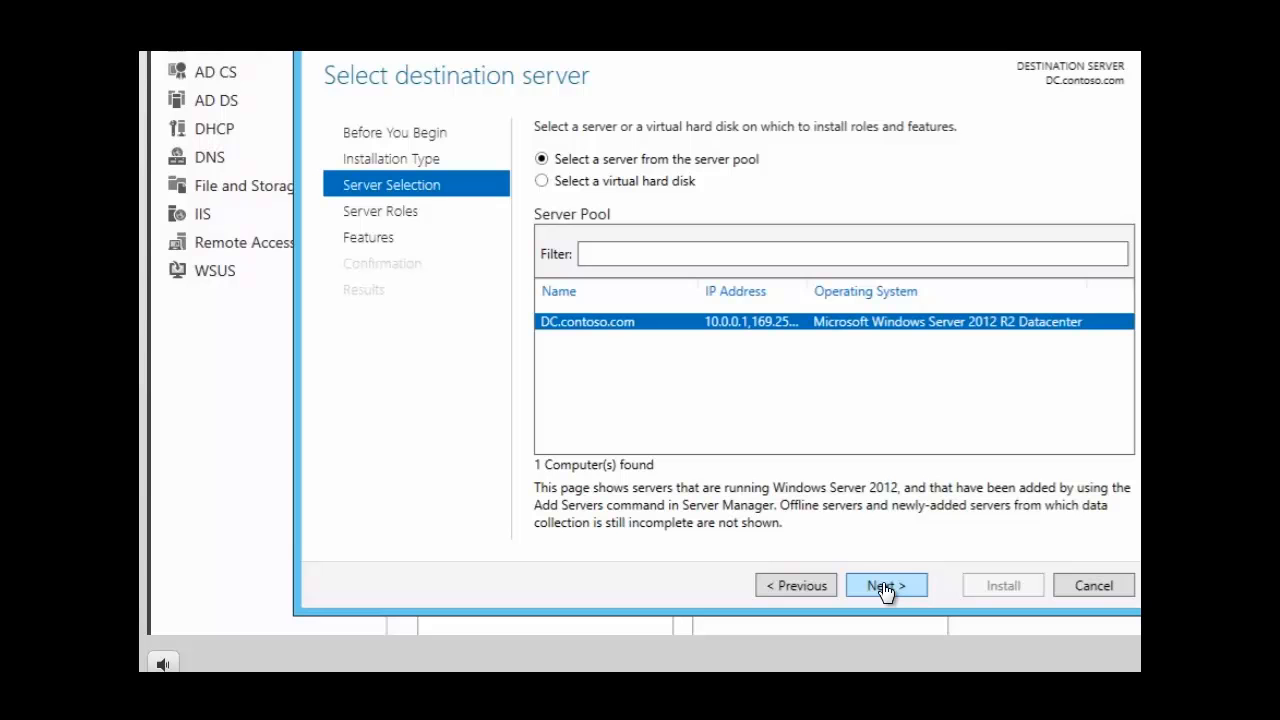
# Step: Accept DC.contoso.com as destination server and select the Work Folders role service under File and iSCSI Services, including its required features
pyautogui.click(883, 584)
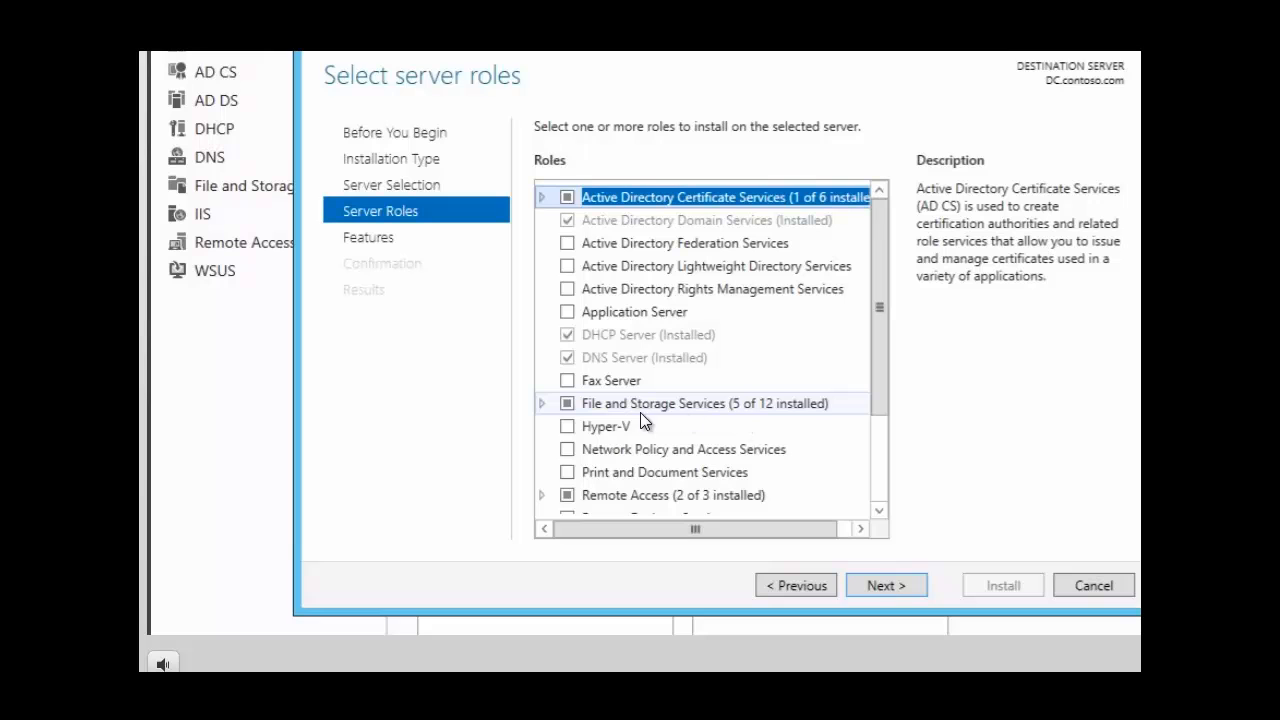
pyautogui.click(542, 404)
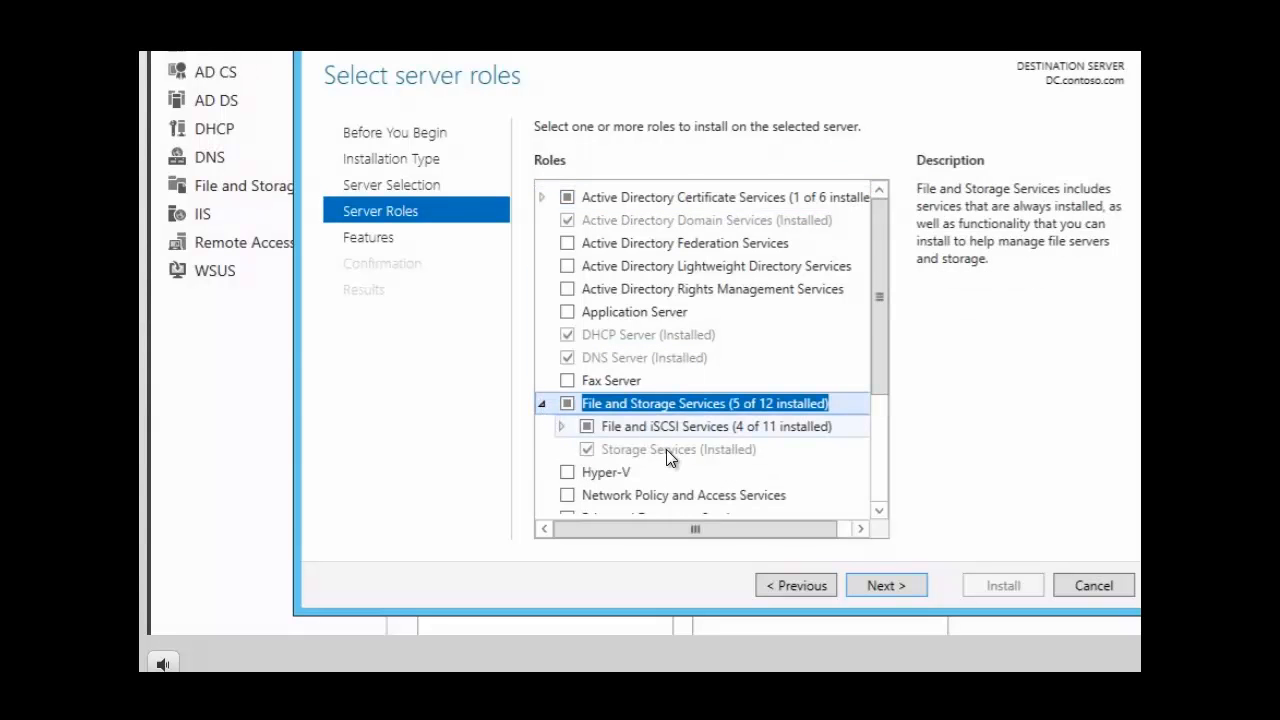
pyautogui.click(563, 429)
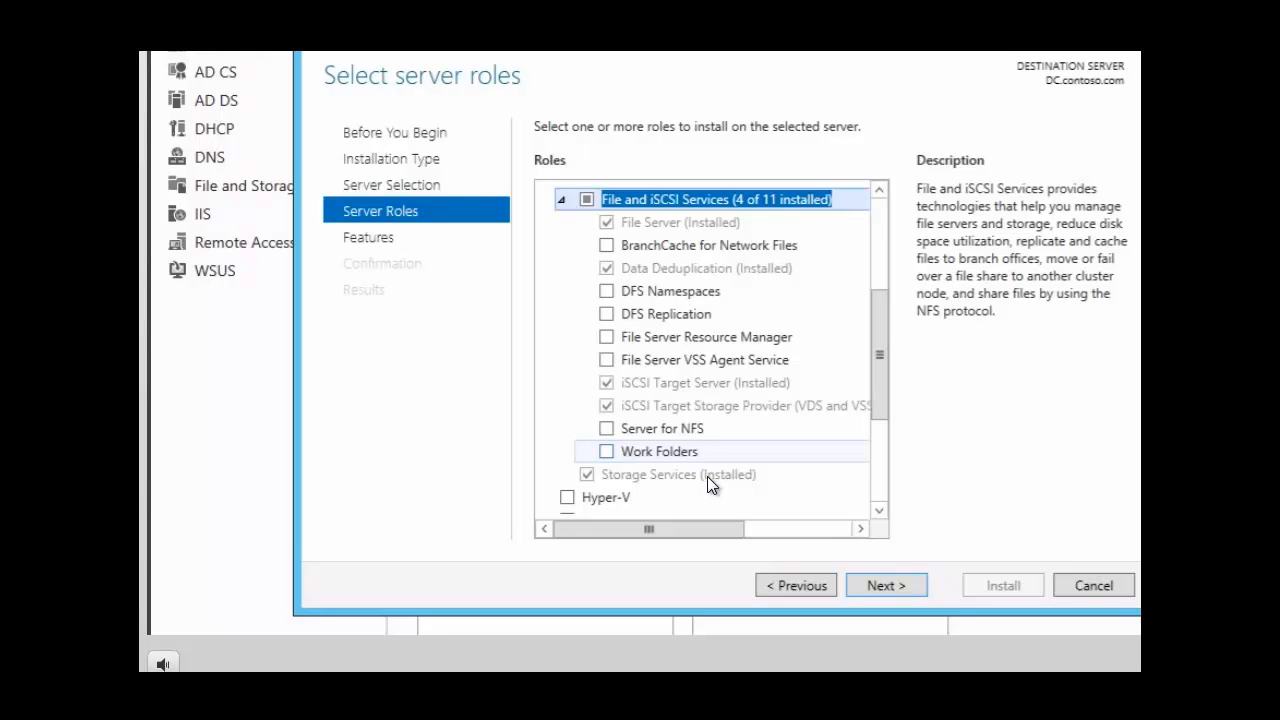
pyautogui.click(607, 453)
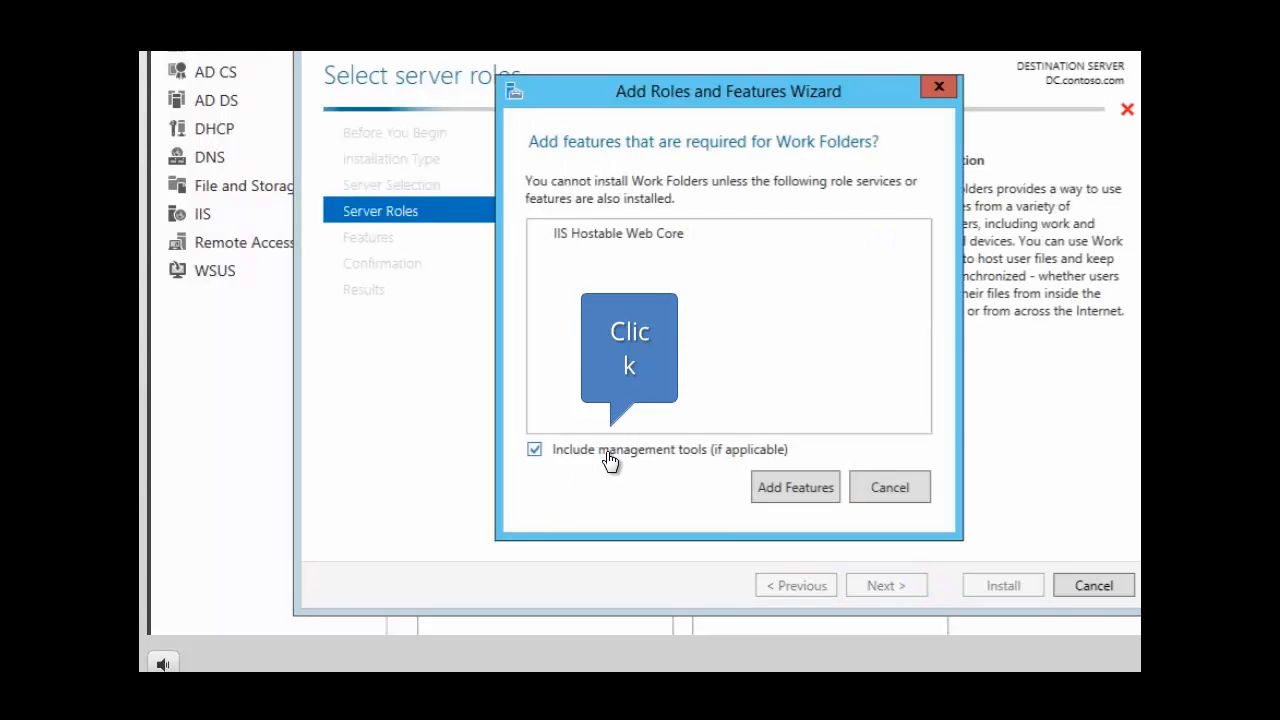
pyautogui.click(793, 489)
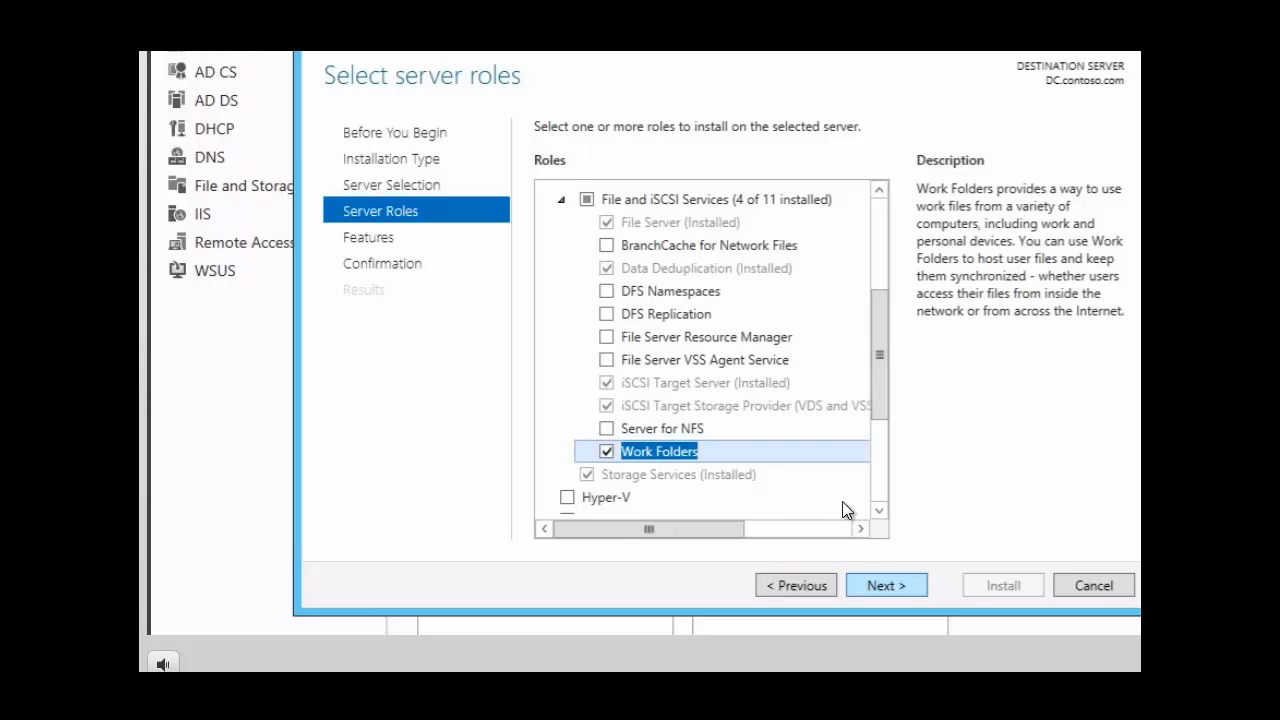
# Step: Keep the default feature selection, install Work Folders with IIS Hostable Web Core, and close the wizard
pyautogui.click(885, 587)
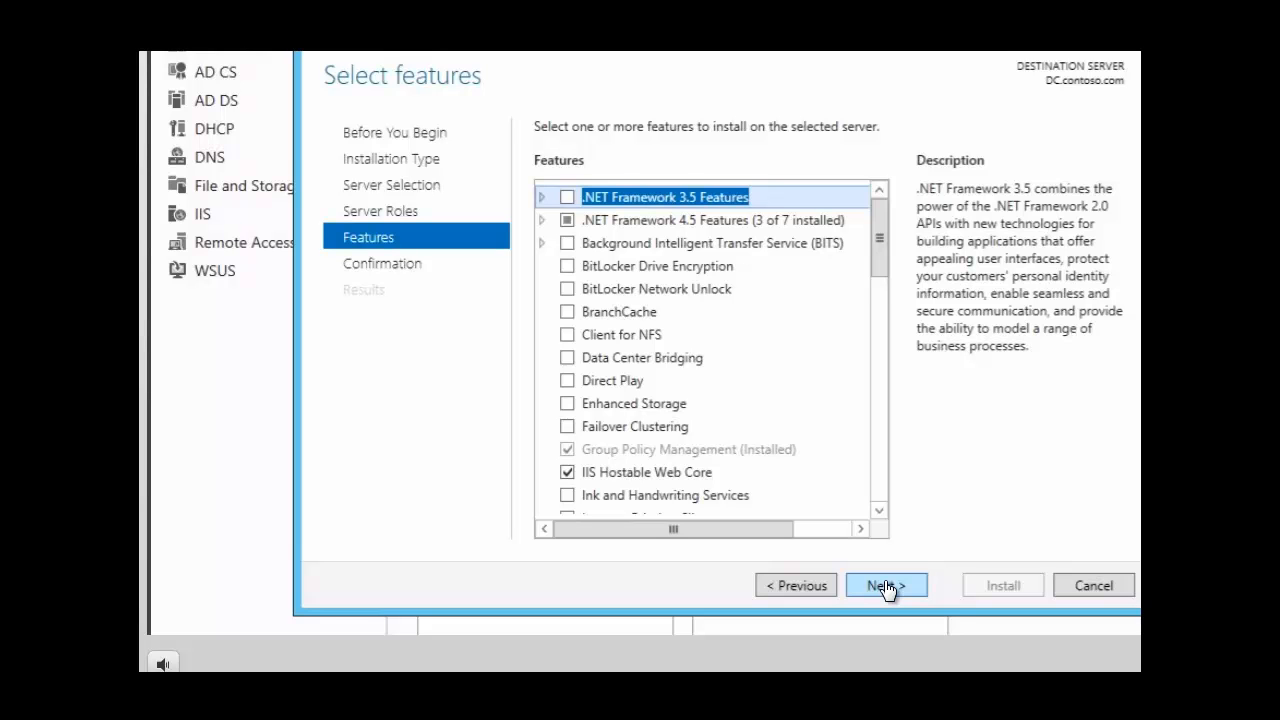
pyautogui.click(886, 587)
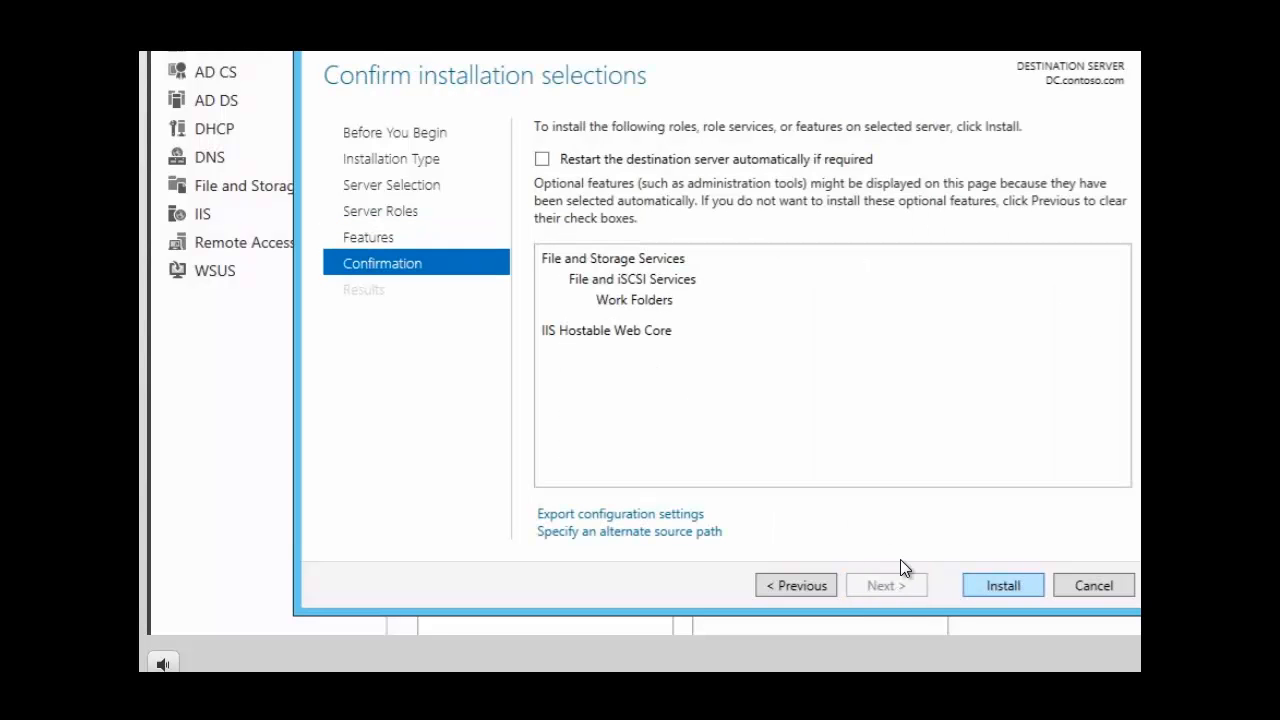
pyautogui.click(997, 588)
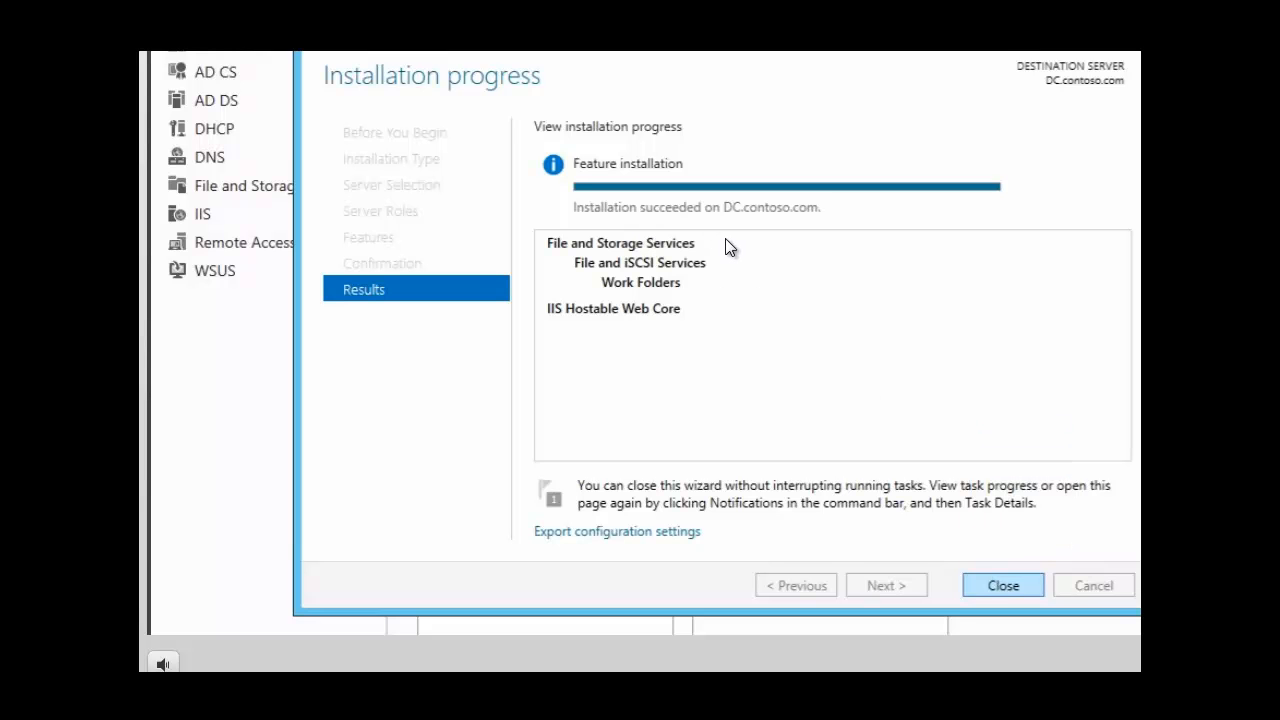
pyautogui.click(991, 586)
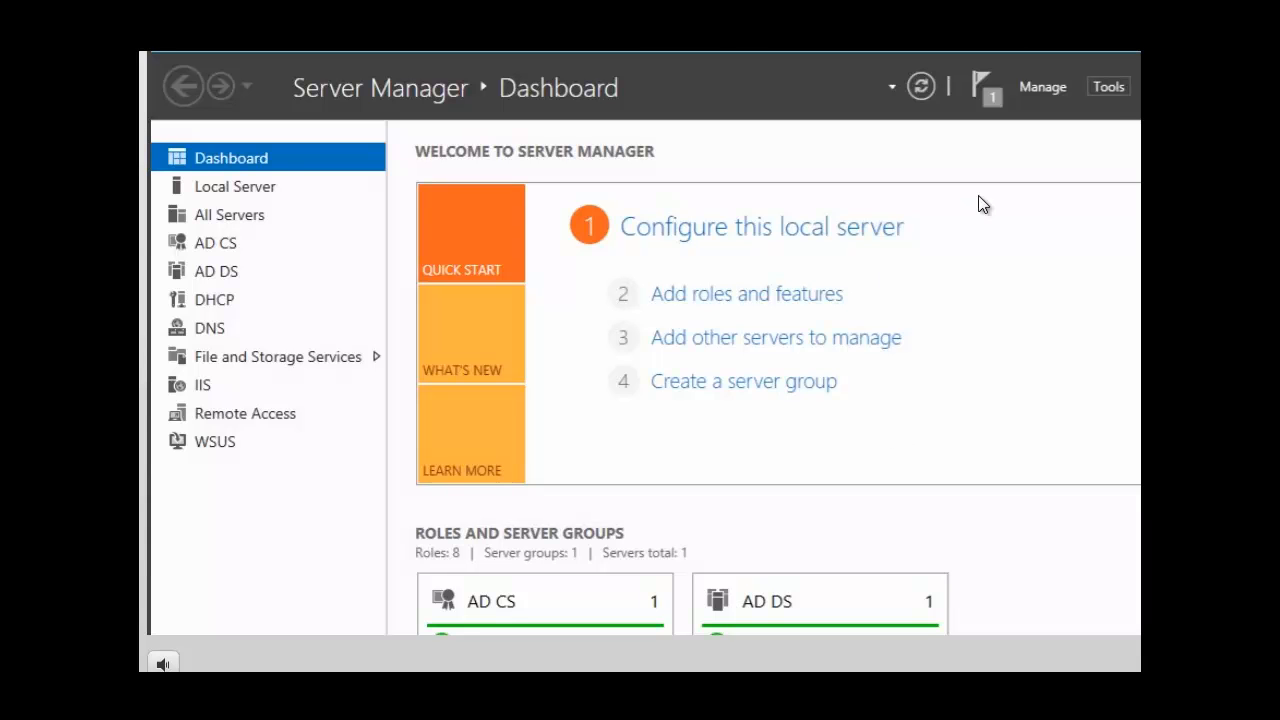
# Step: Open Active Directory Administrative Center and expand the contoso (local) domain in tree view
pyautogui.click(1110, 89)
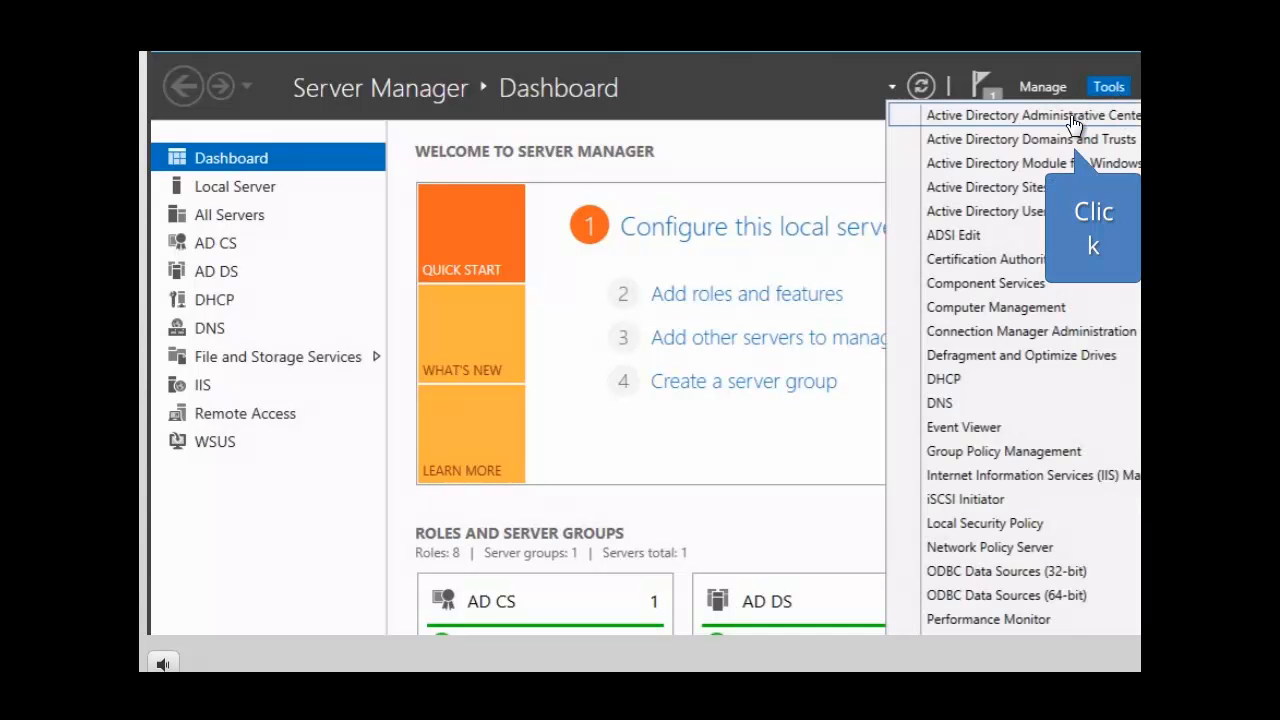
pyautogui.click(1074, 117)
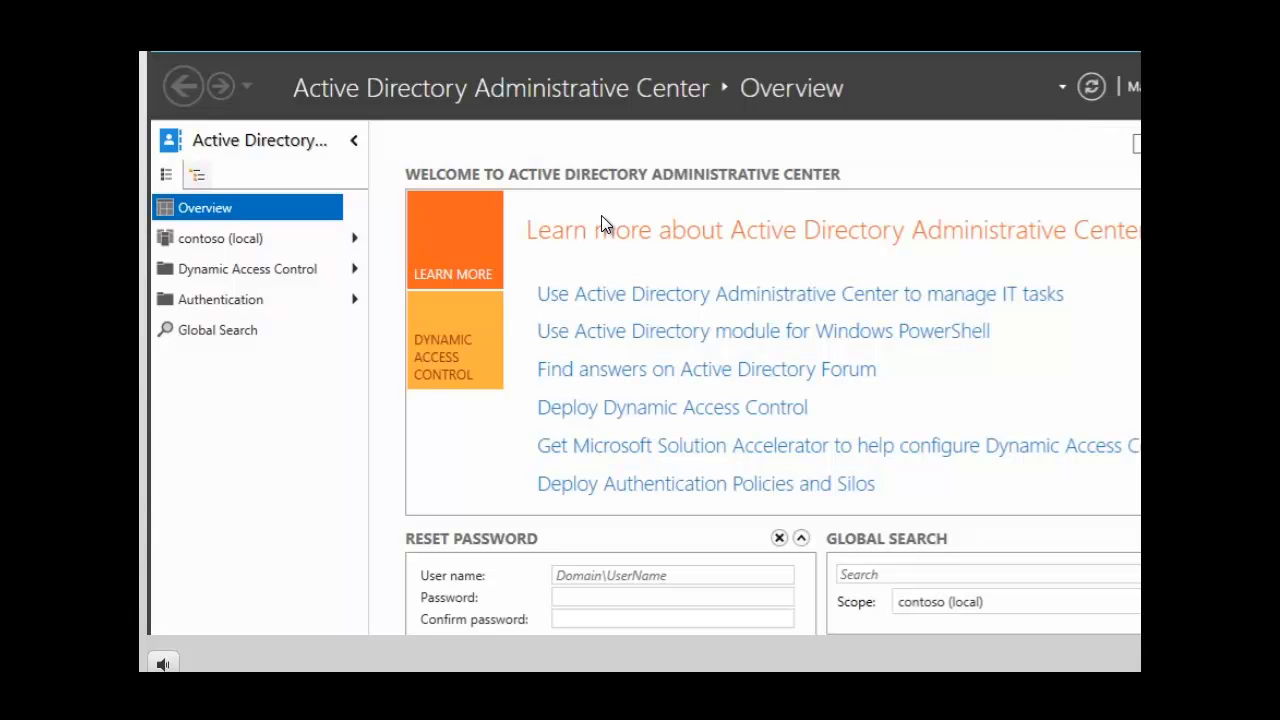
pyautogui.click(198, 177)
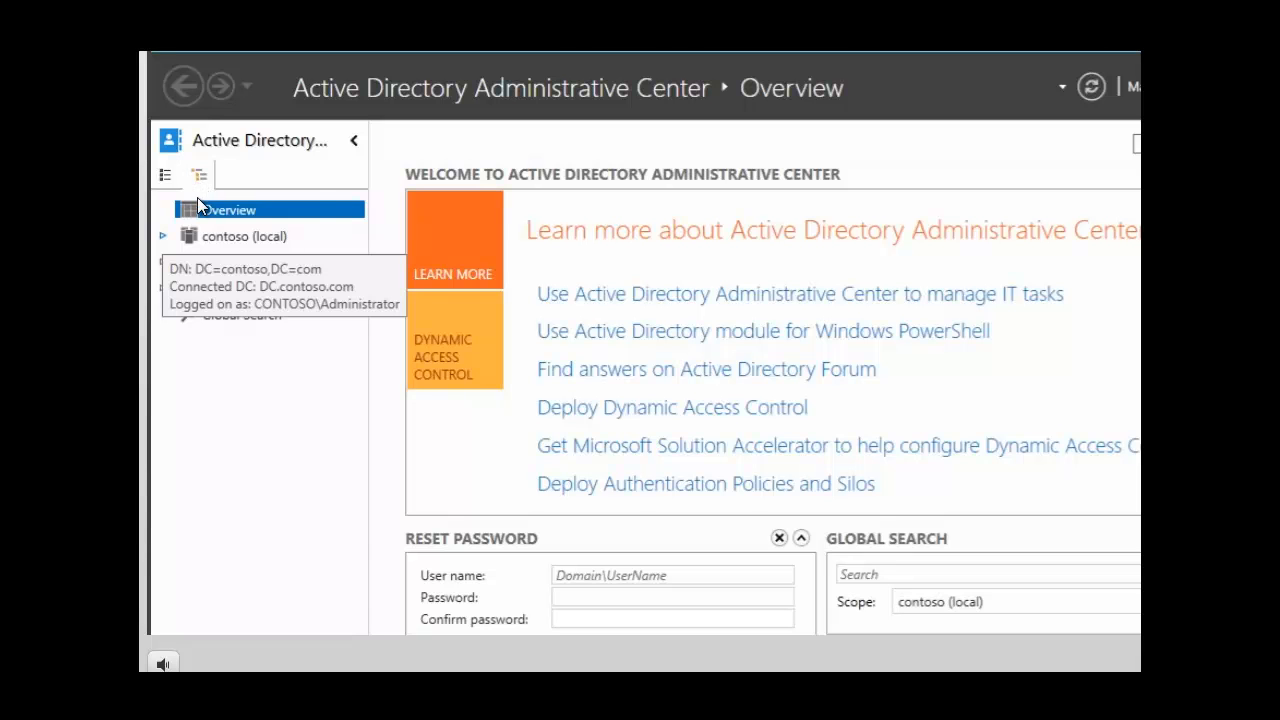
pyautogui.click(164, 238)
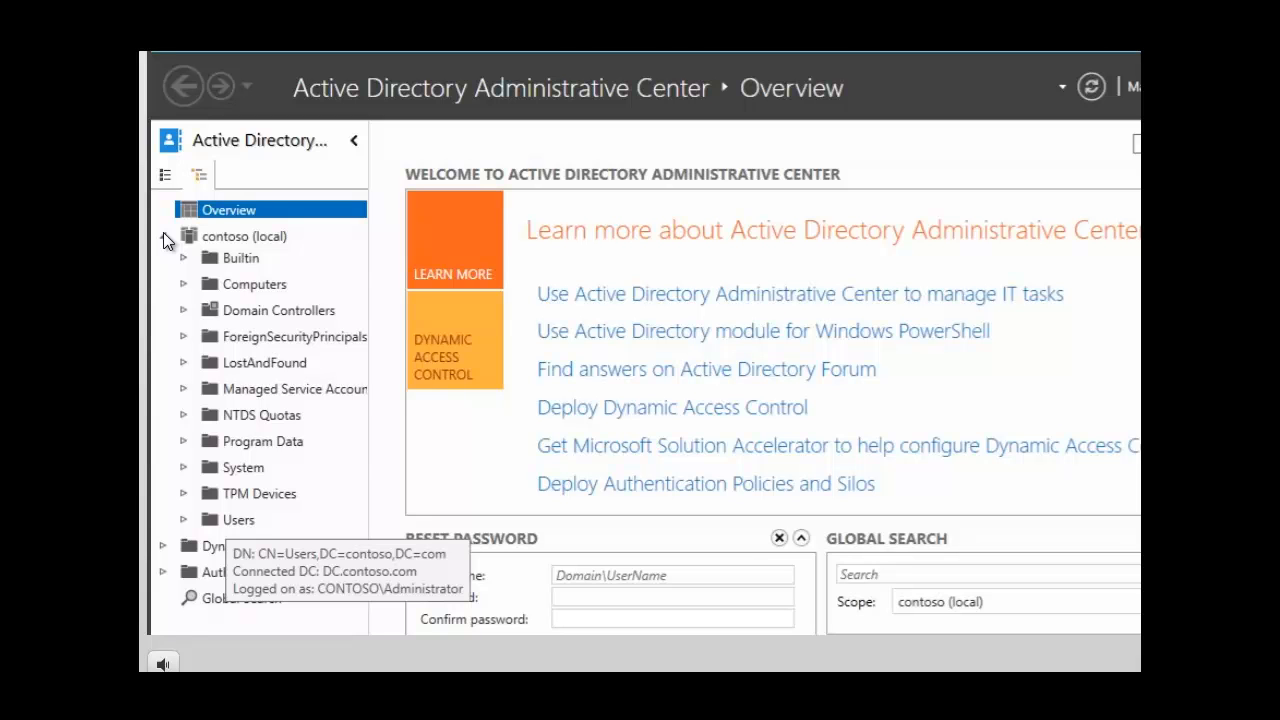
# Step: Start a new group in the Users container of contoso (local) and name it "HR sync share users group"
pyautogui.rightClick(244, 522)
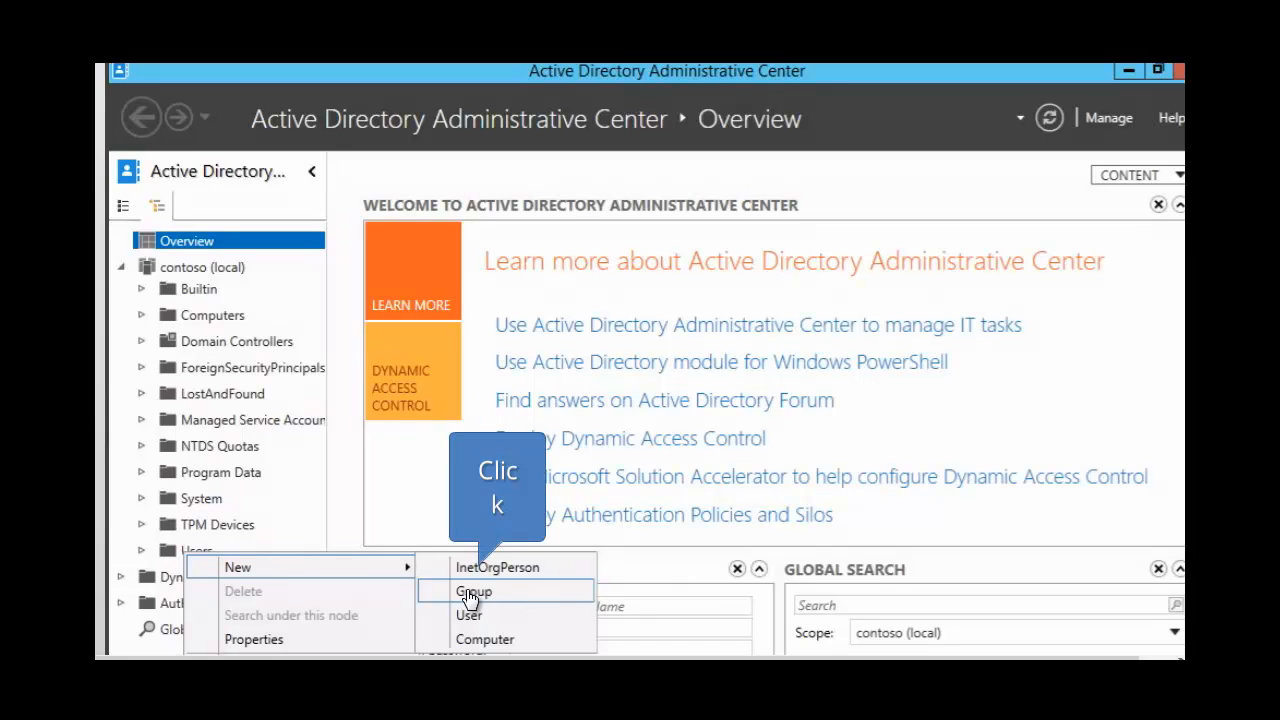
pyautogui.click(471, 592)
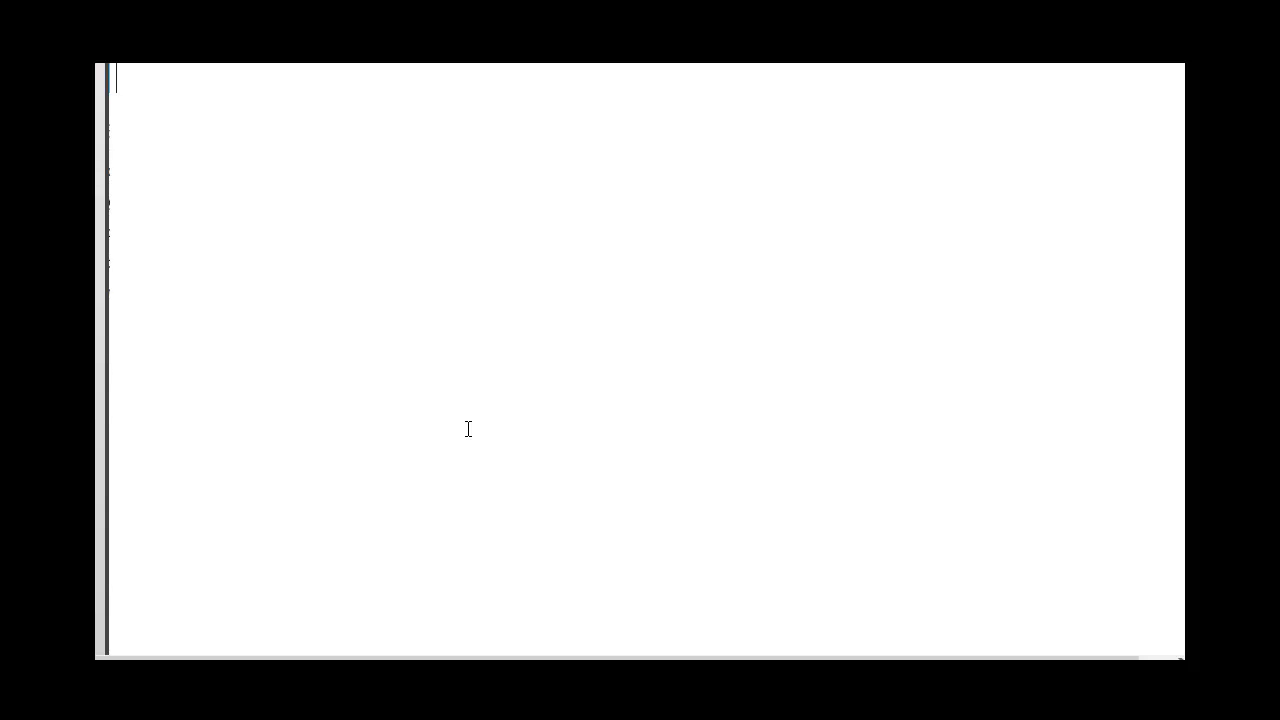
pyautogui.write('HR sync')
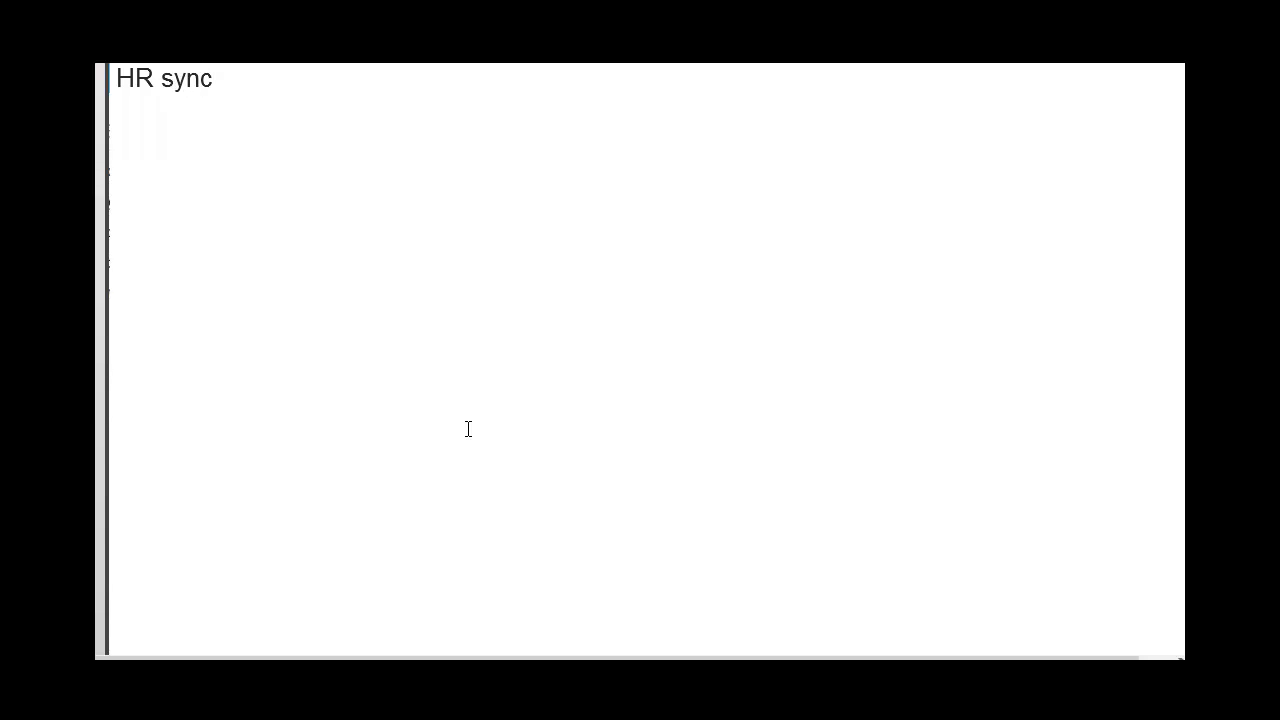
pyautogui.write(' share users')
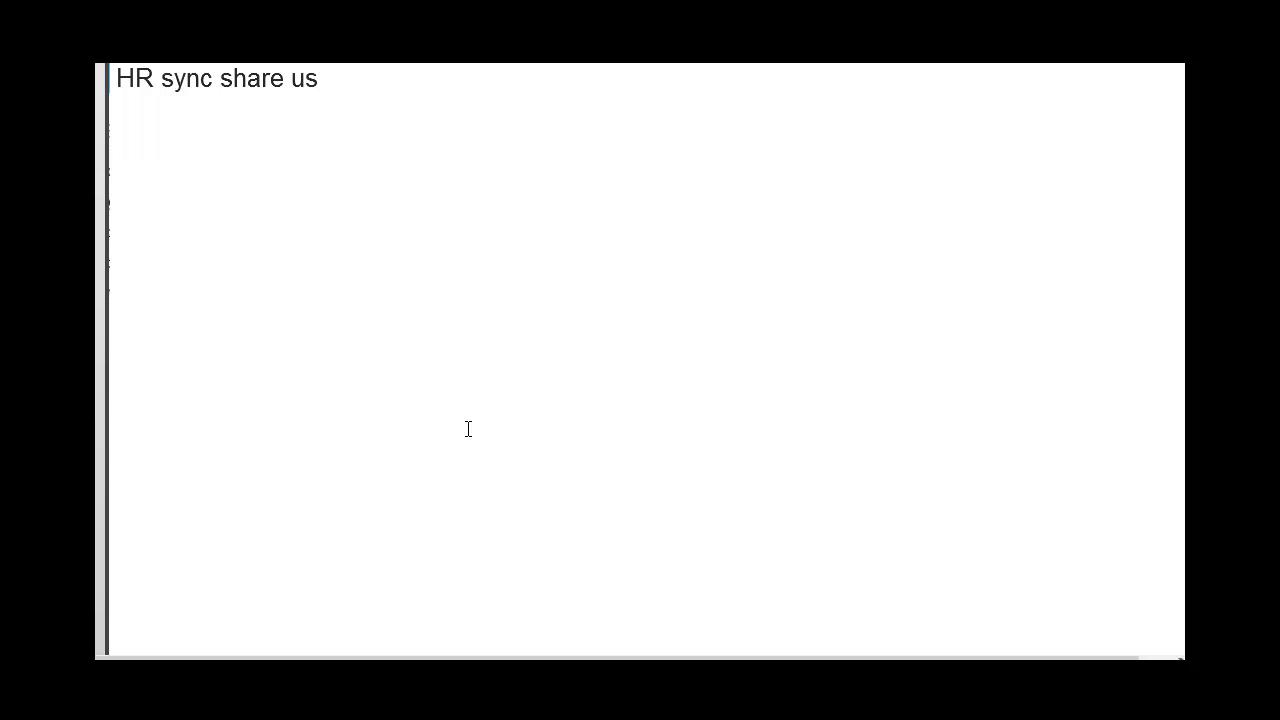
pyautogui.write(' group')
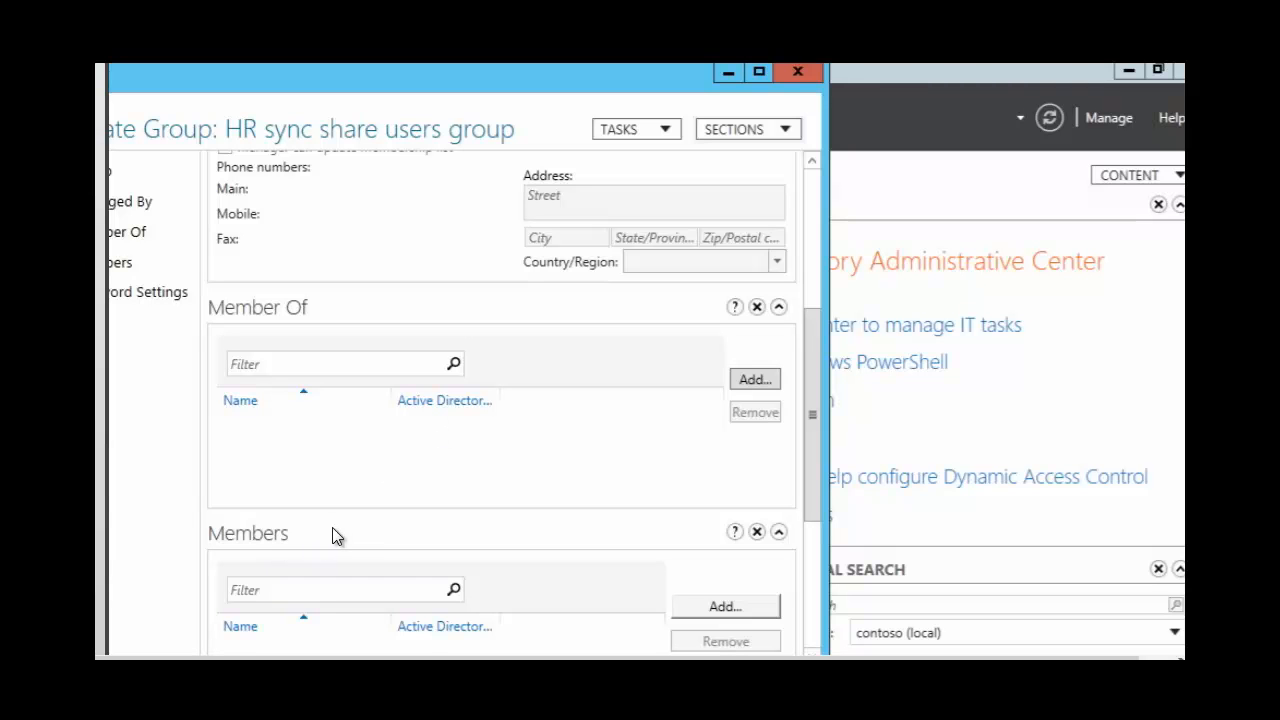
# Step: Find the directory's accounts with an advanced search and add the first listed user to the group's members
pyautogui.click(726, 608)
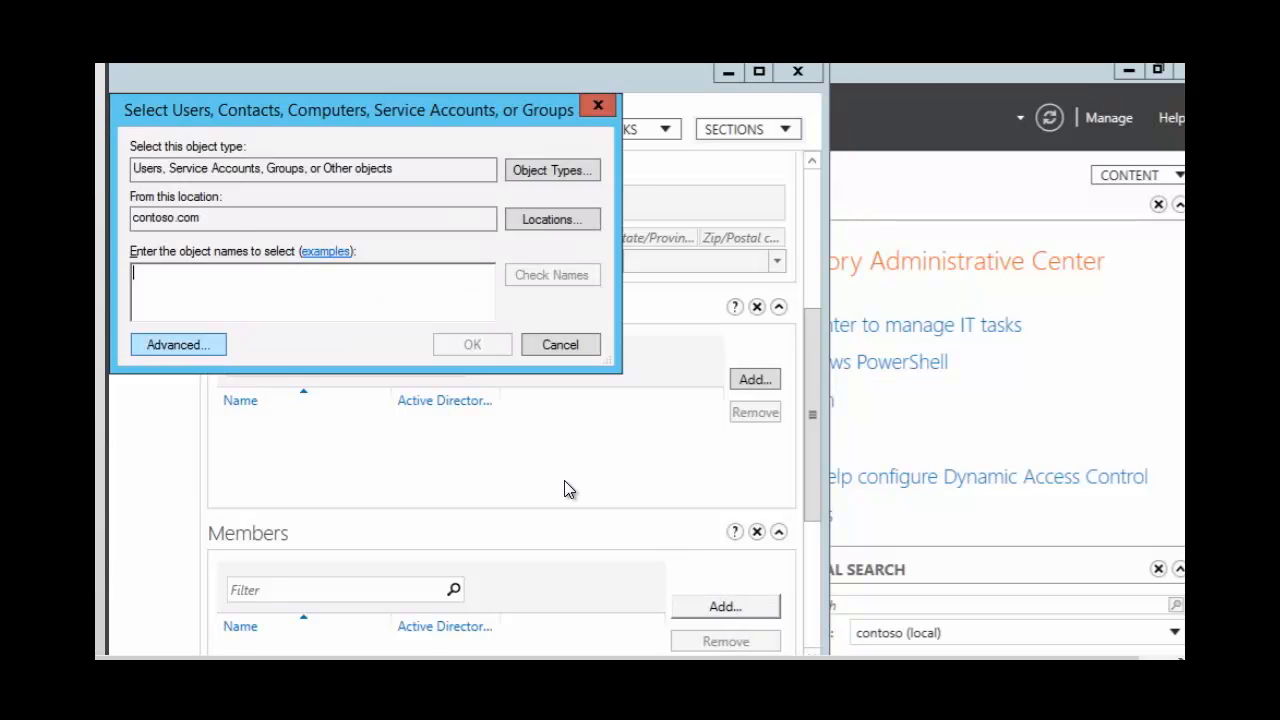
pyautogui.click(175, 345)
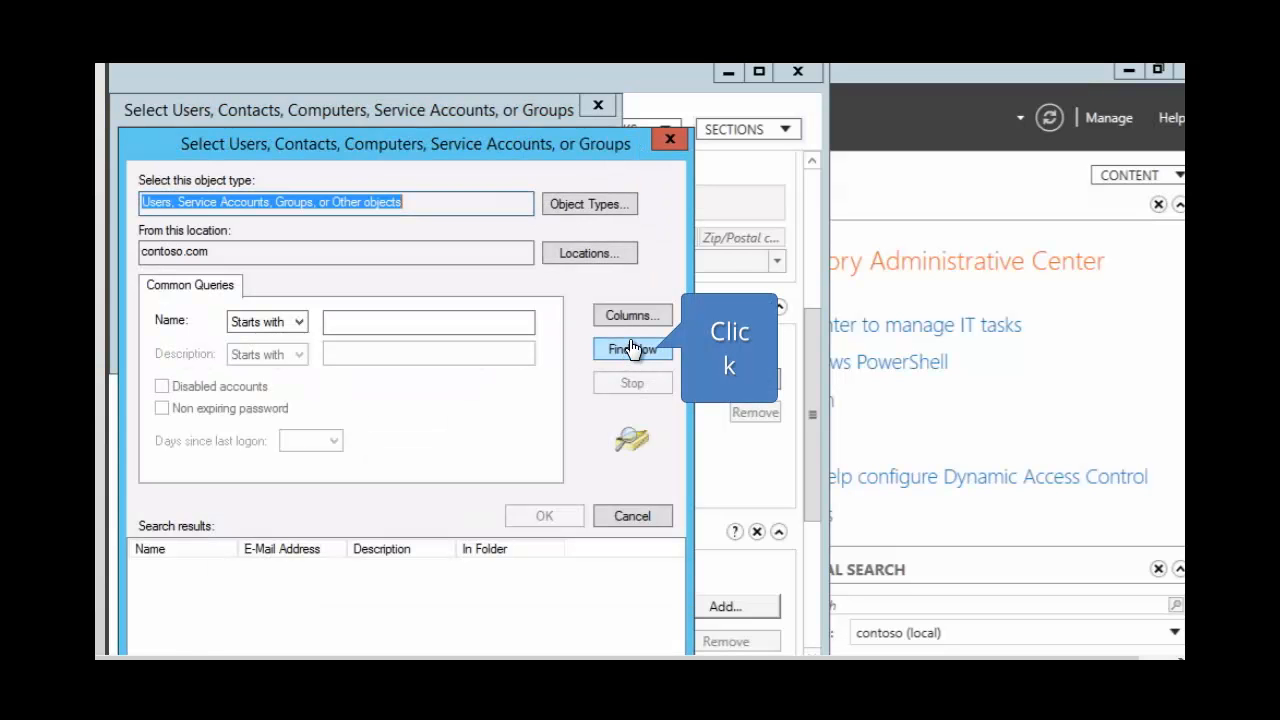
pyautogui.click(632, 348)
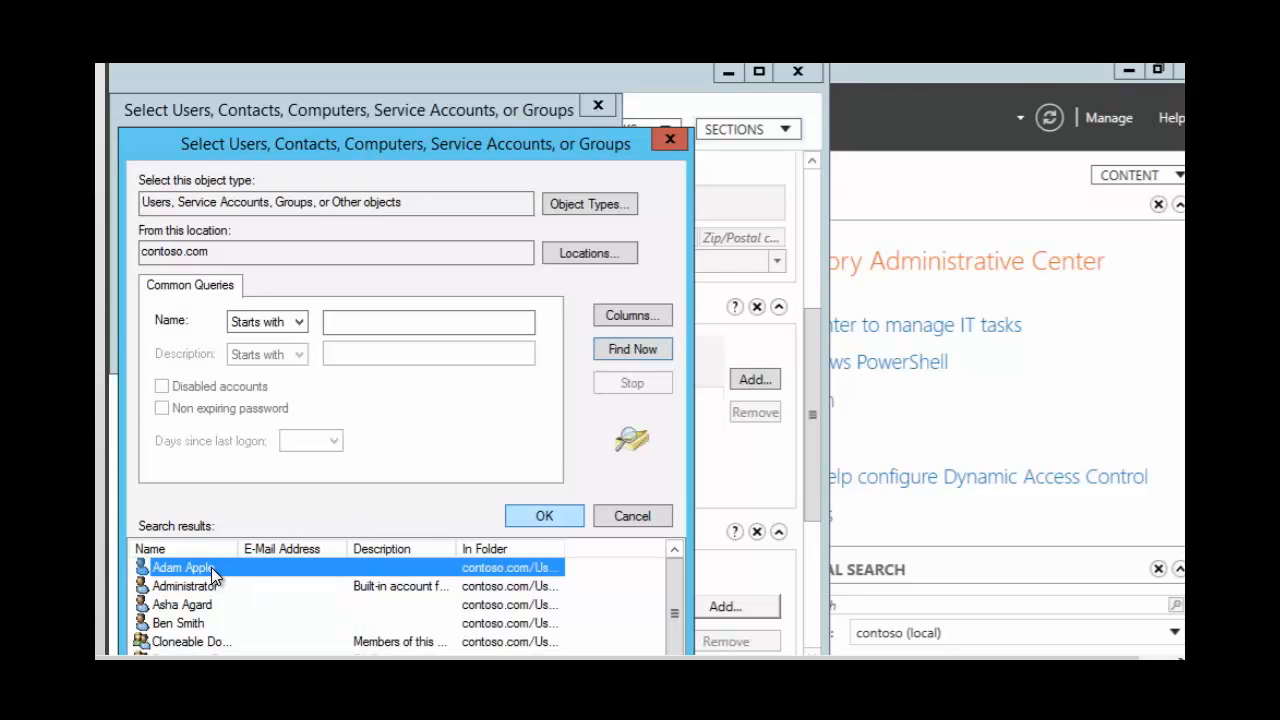
pyautogui.click(544, 516)
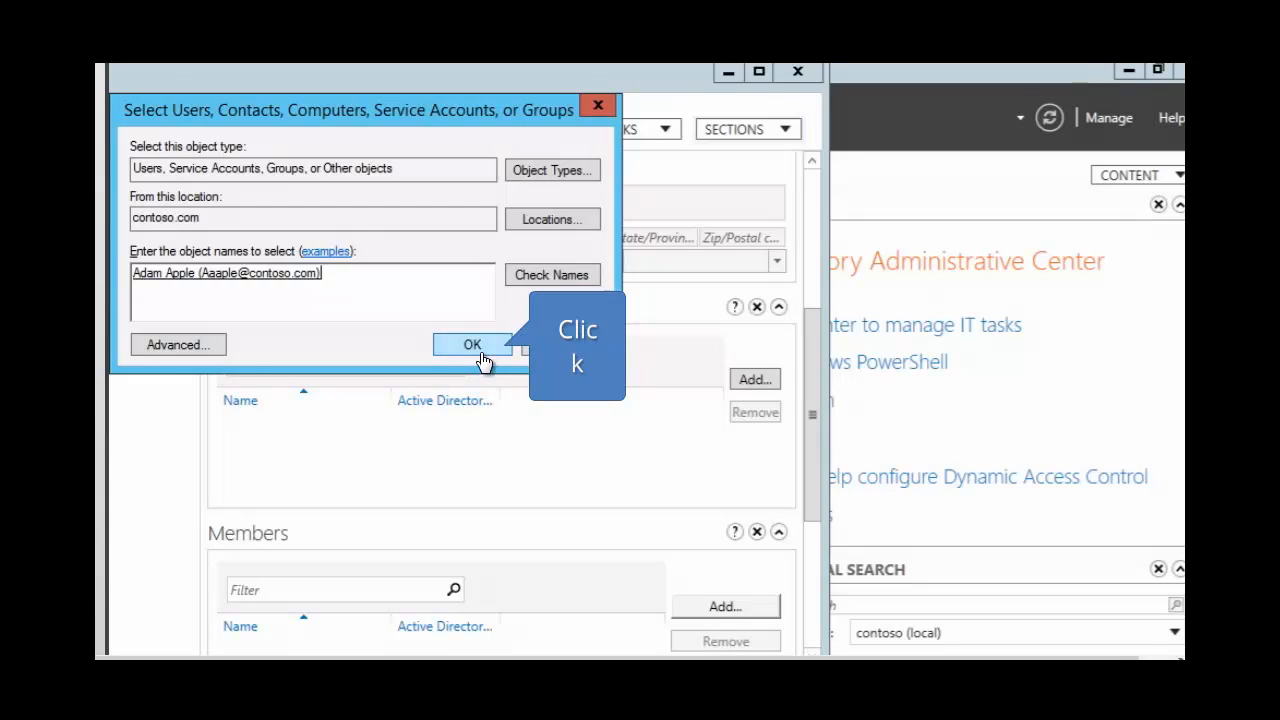
pyautogui.click(472, 345)
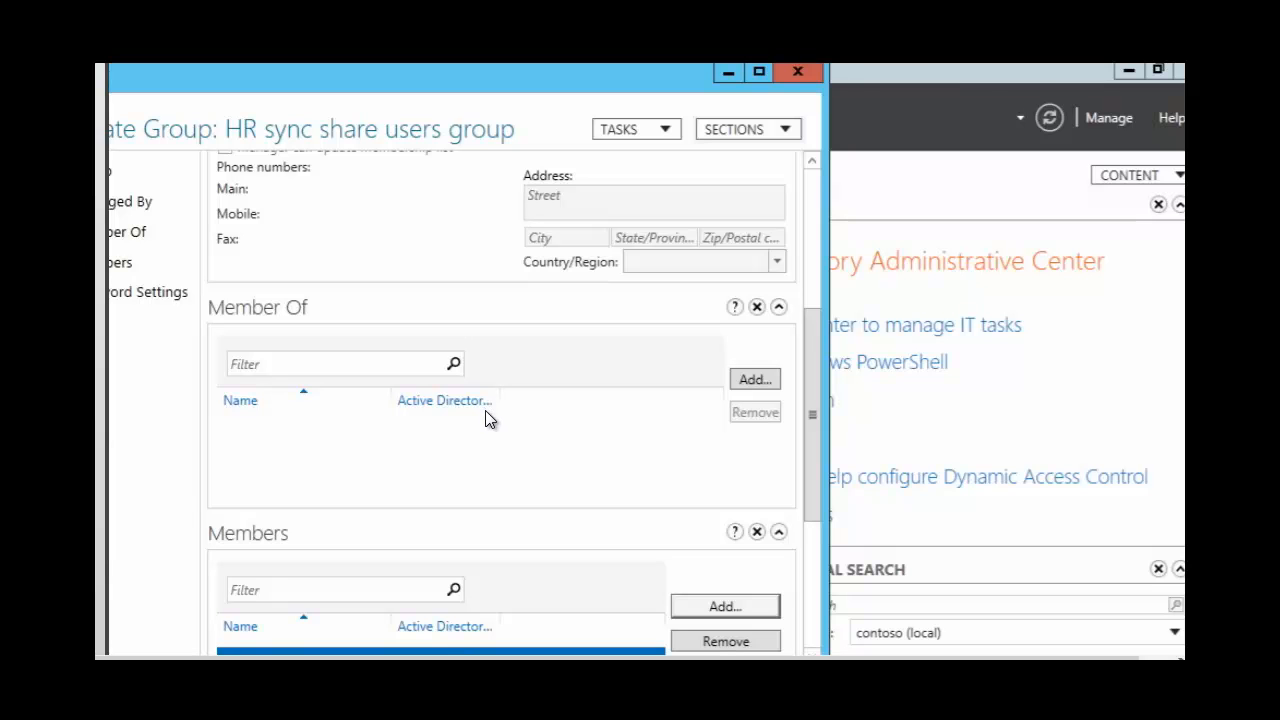
# Step: Add the user listed just below Administrator in the directory search as a second member of the group
pyautogui.click(727, 607)
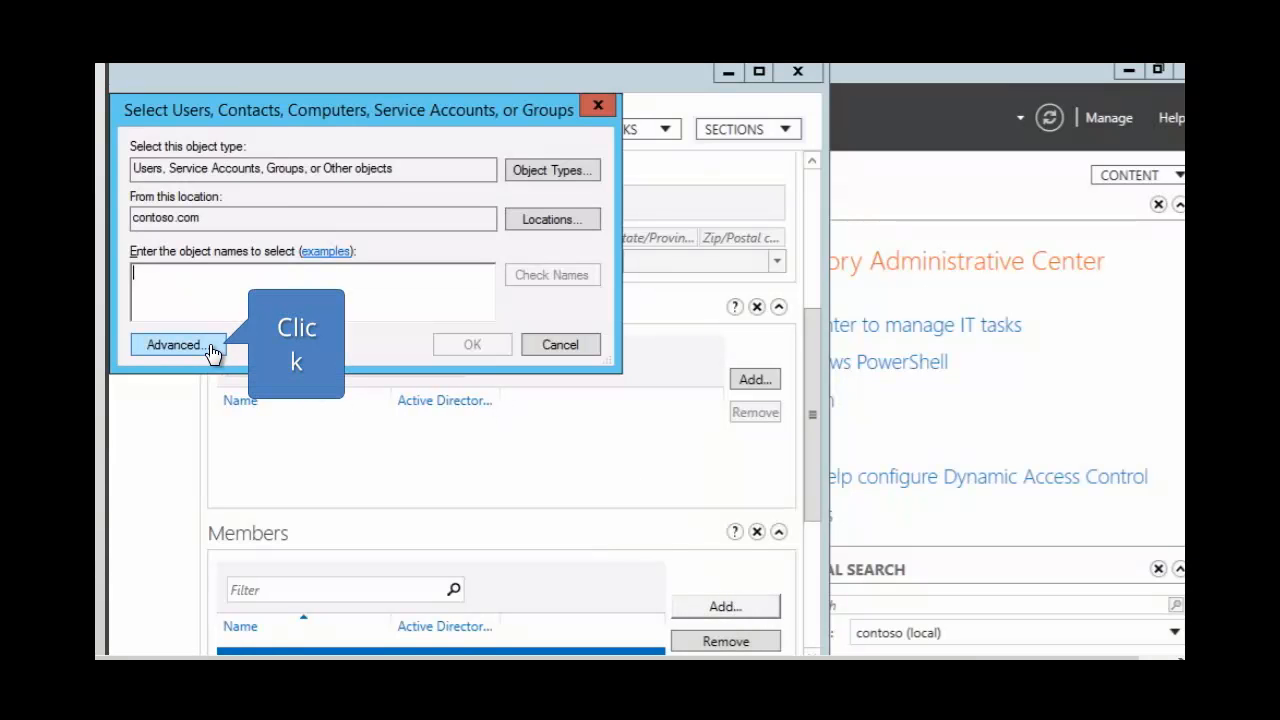
pyautogui.click(210, 346)
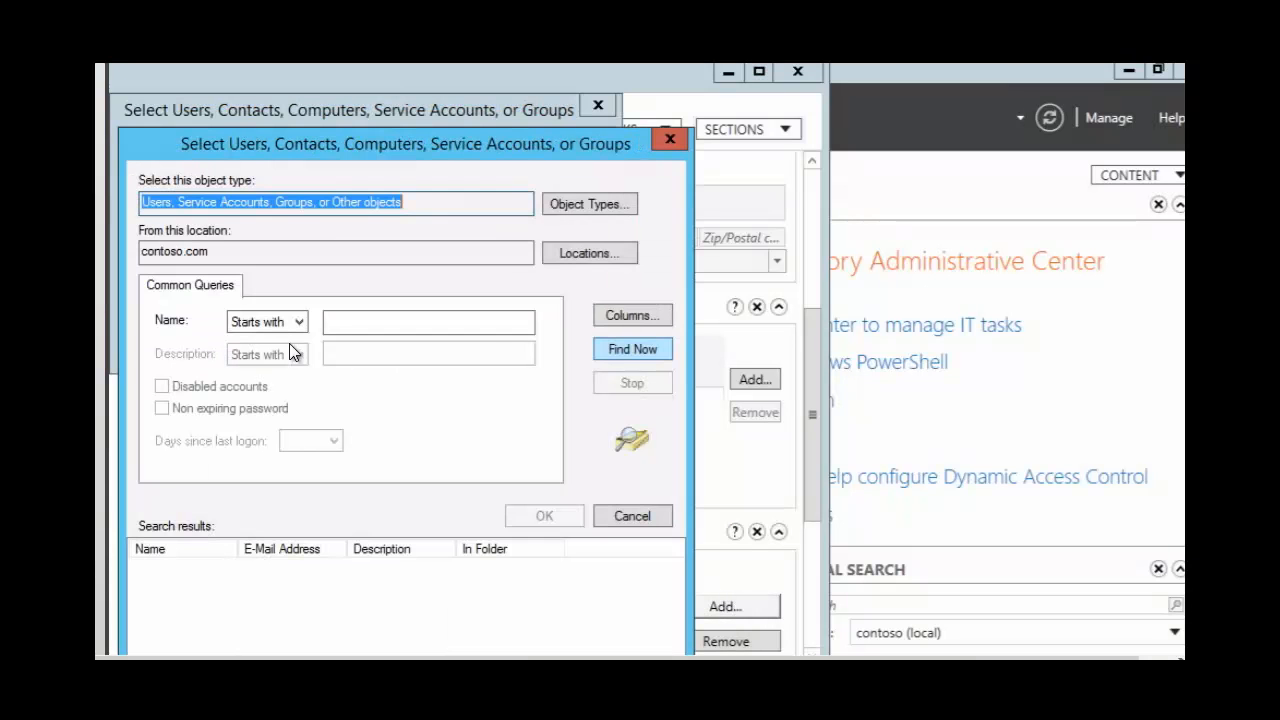
pyautogui.click(617, 355)
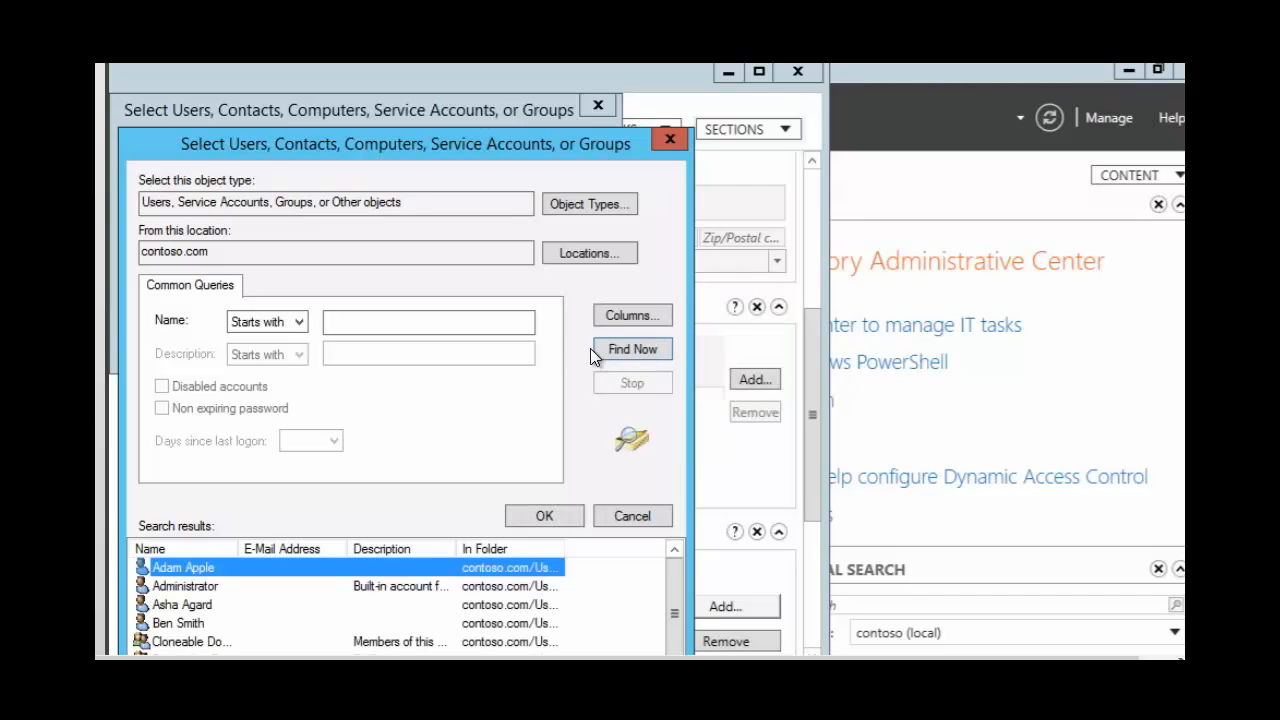
pyautogui.click(193, 605)
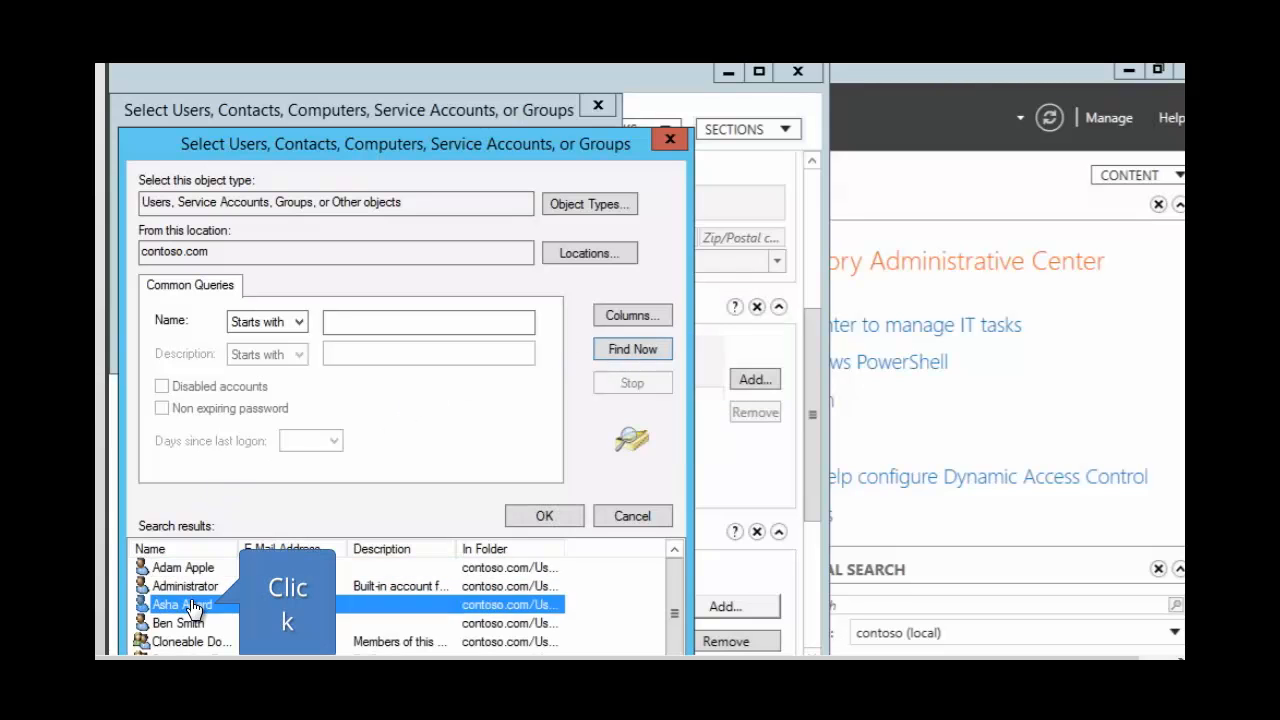
pyautogui.click(545, 516)
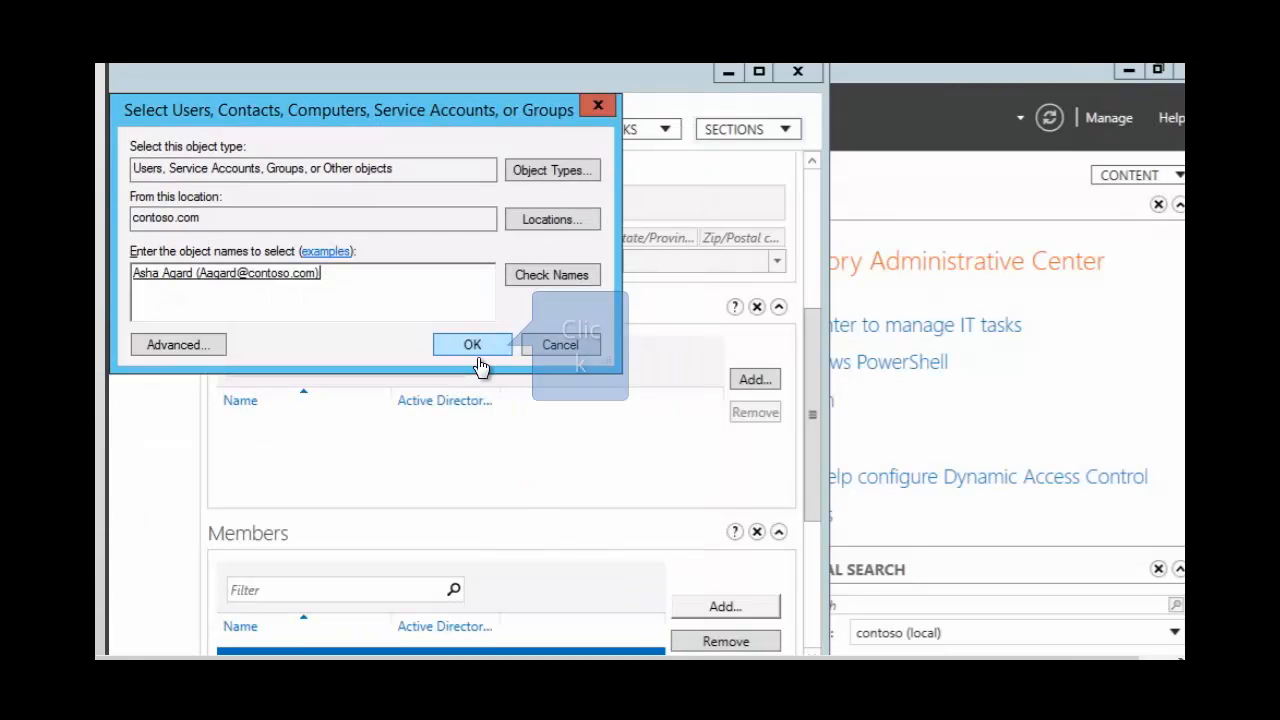
pyautogui.click(470, 345)
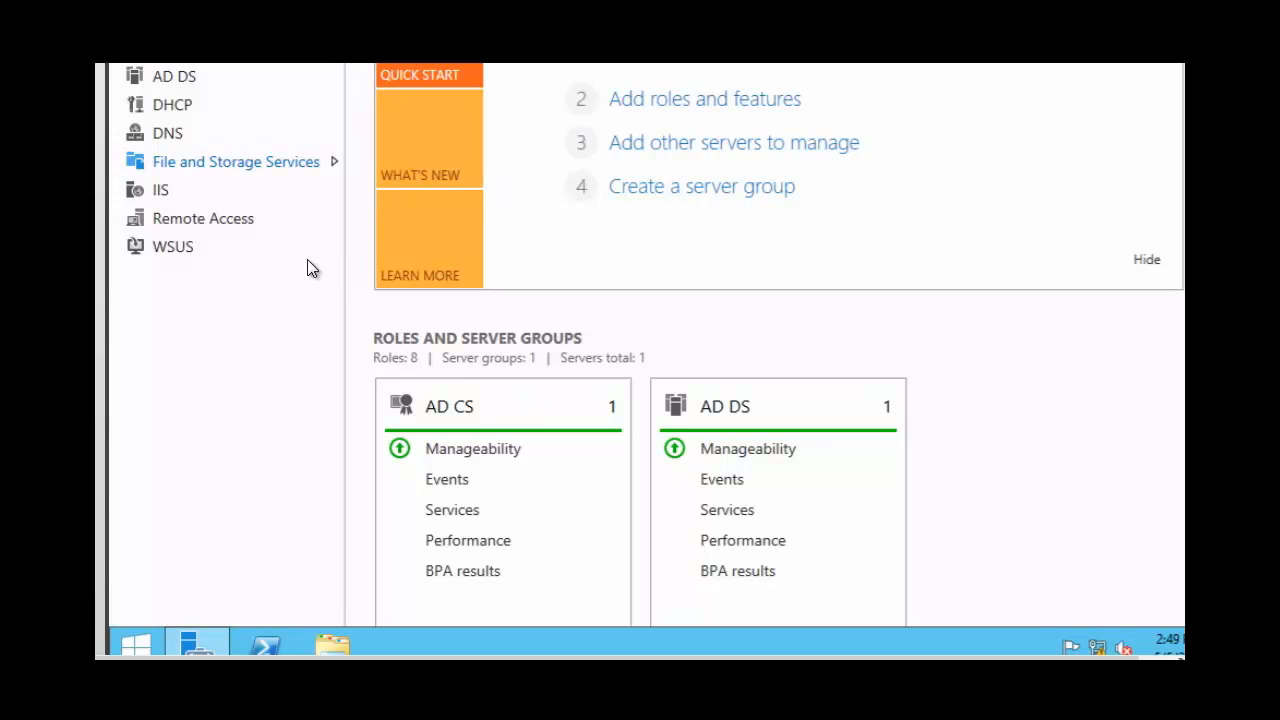
# Step: Go to Work Folders under File and Storage Services in Server Manager and start a new sync share
pyautogui.click(333, 165)
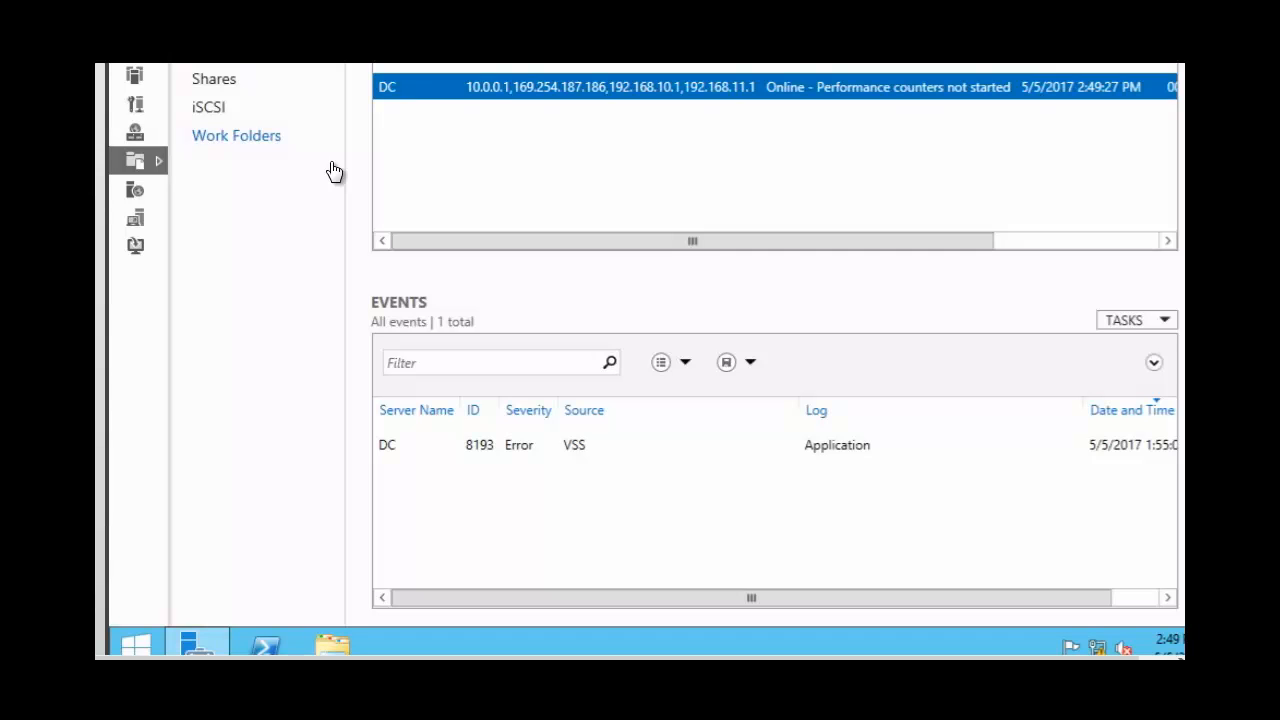
pyautogui.click(236, 136)
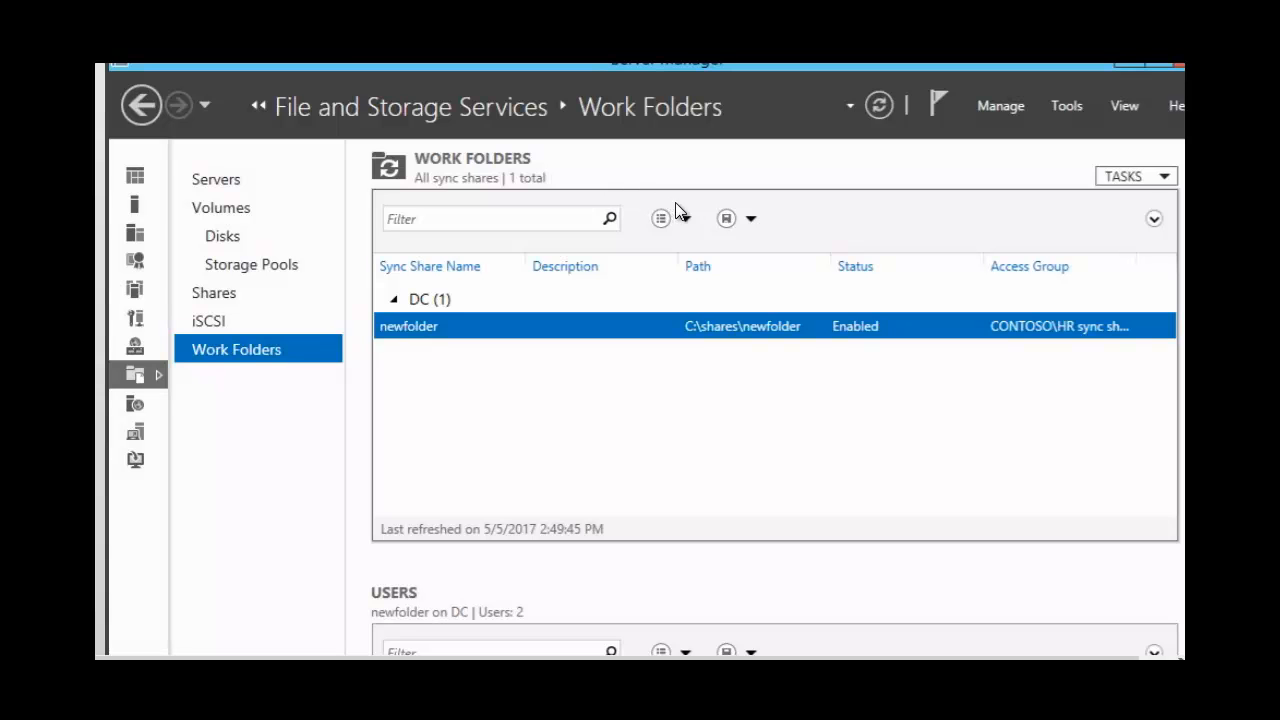
pyautogui.click(1165, 180)
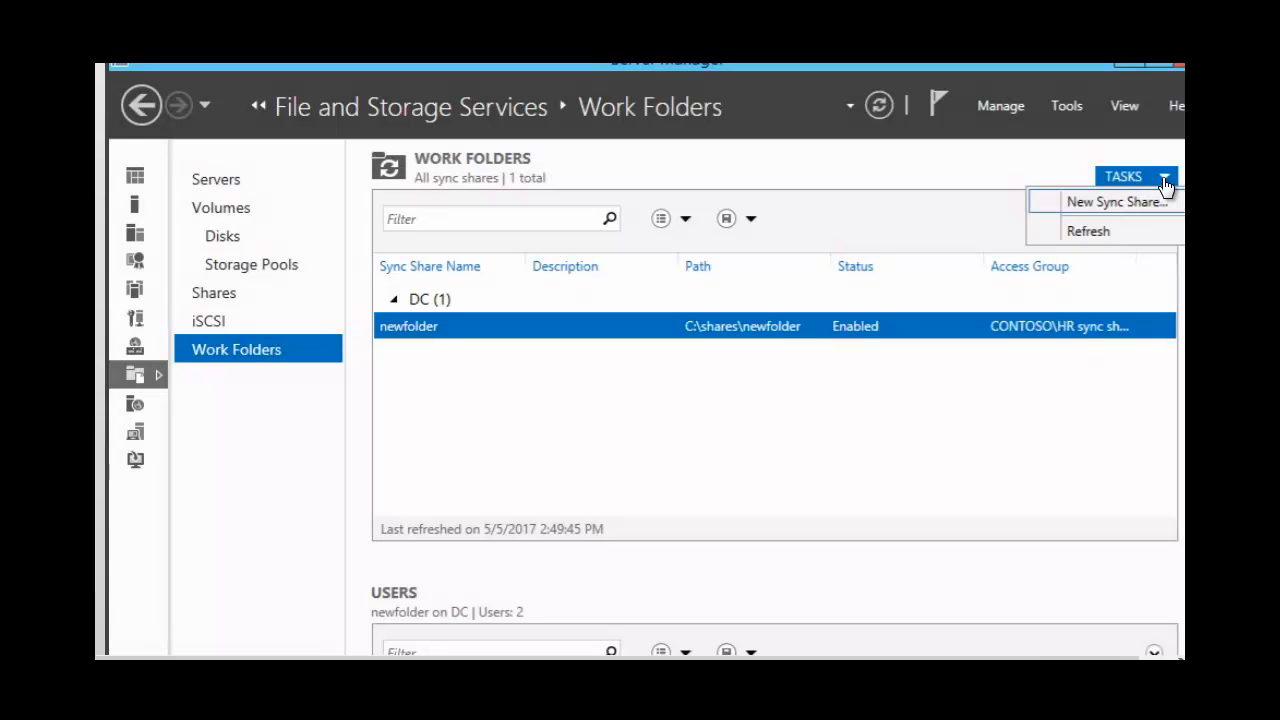
pyautogui.click(1117, 202)
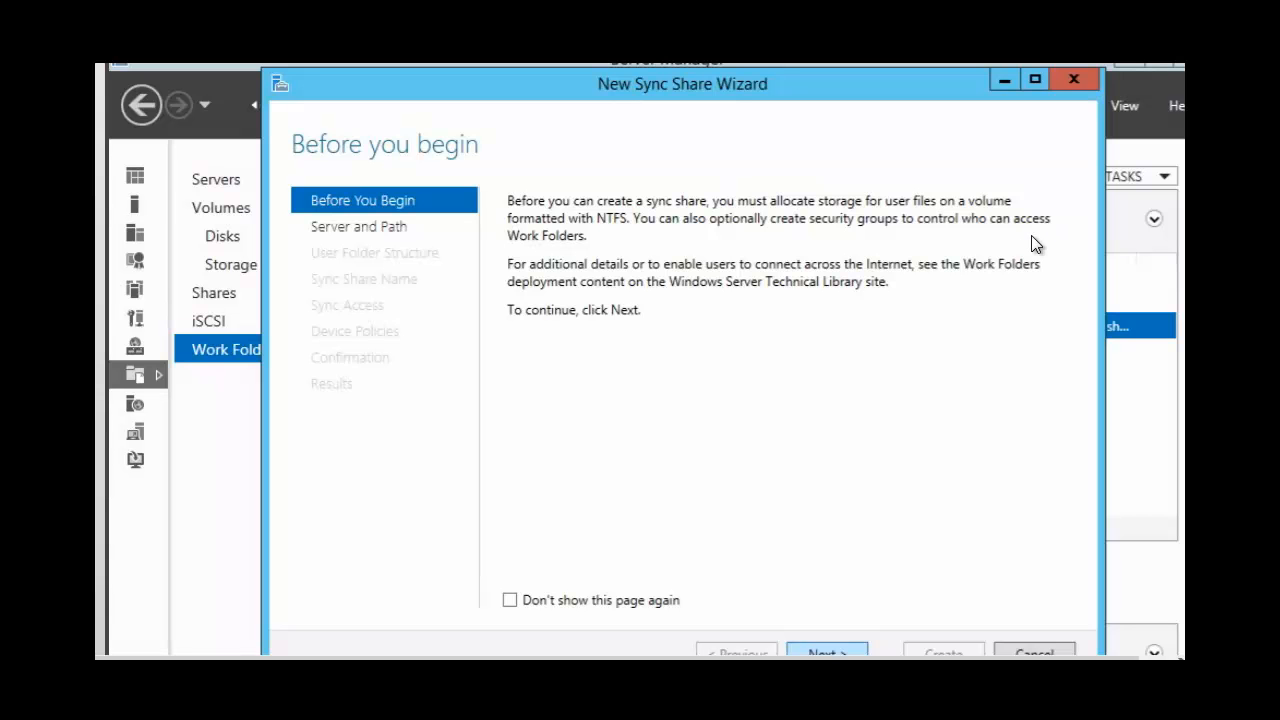
# Step: Set the new sync share's location on server DC to the local path C:\shares\HR sync share
pyautogui.click(826, 652)
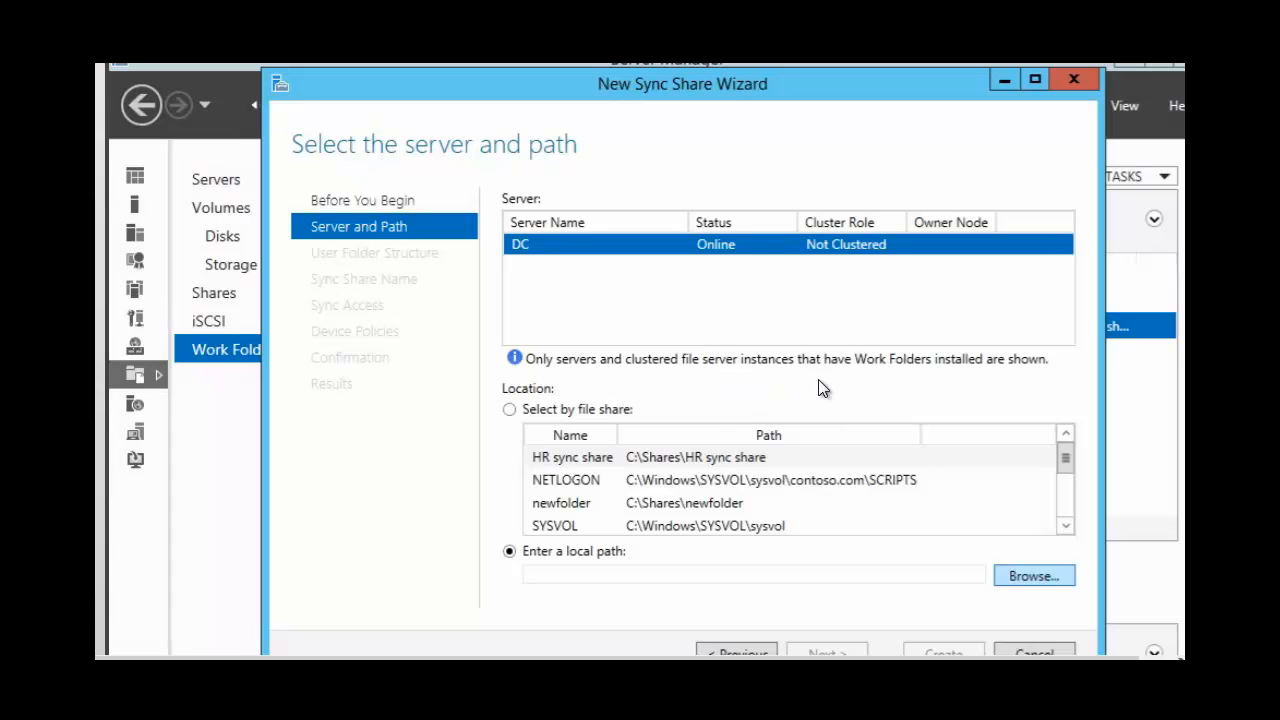
pyautogui.click(1052, 577)
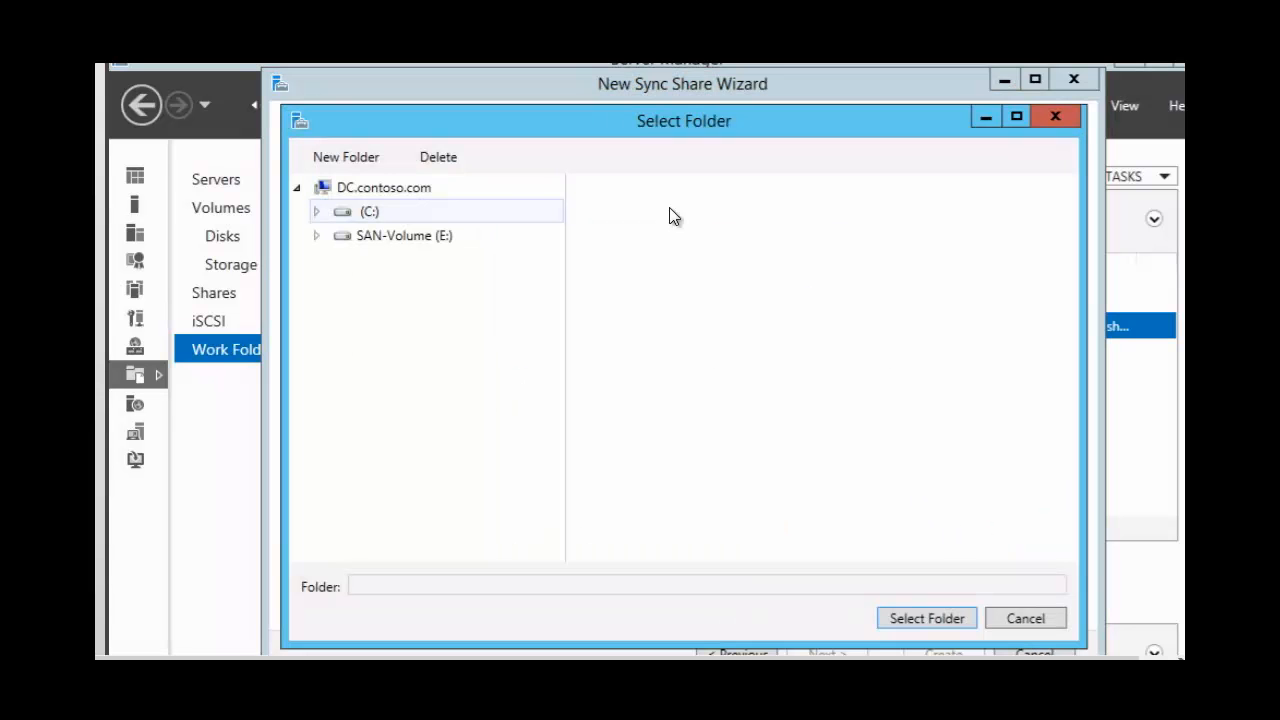
pyautogui.doubleClick(370, 214)
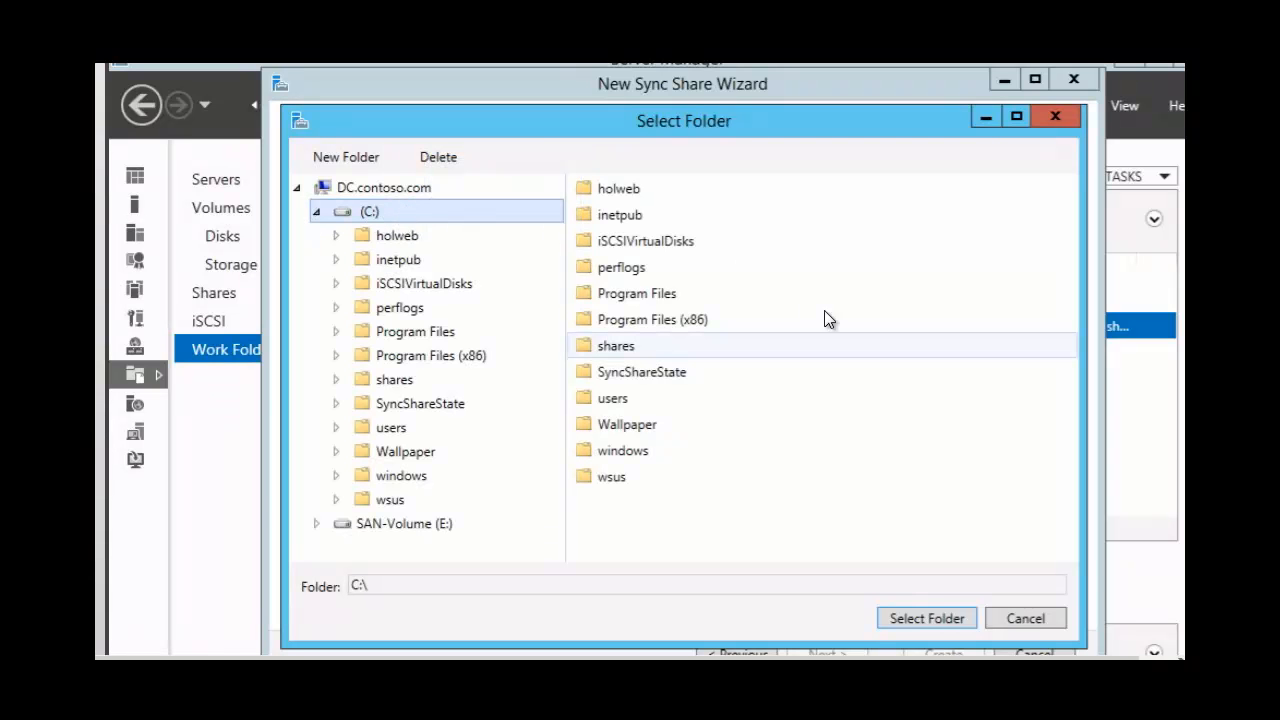
pyautogui.doubleClick(616, 347)
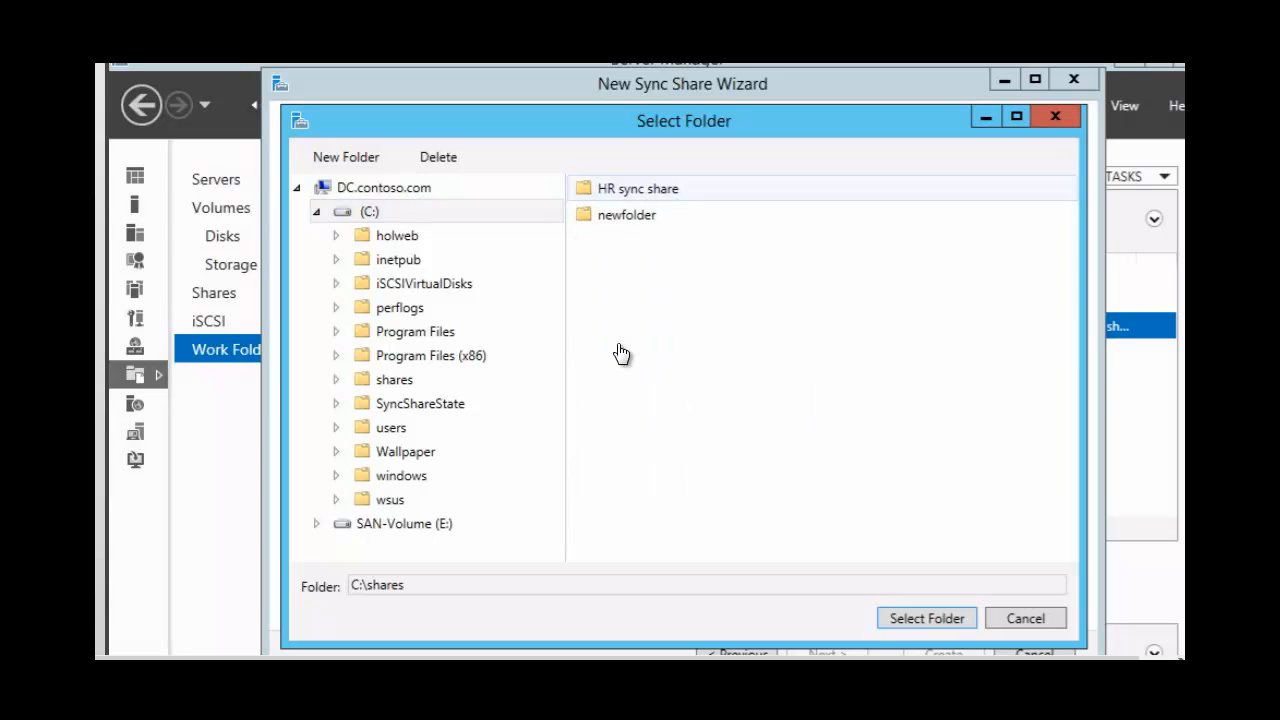
pyautogui.click(630, 192)
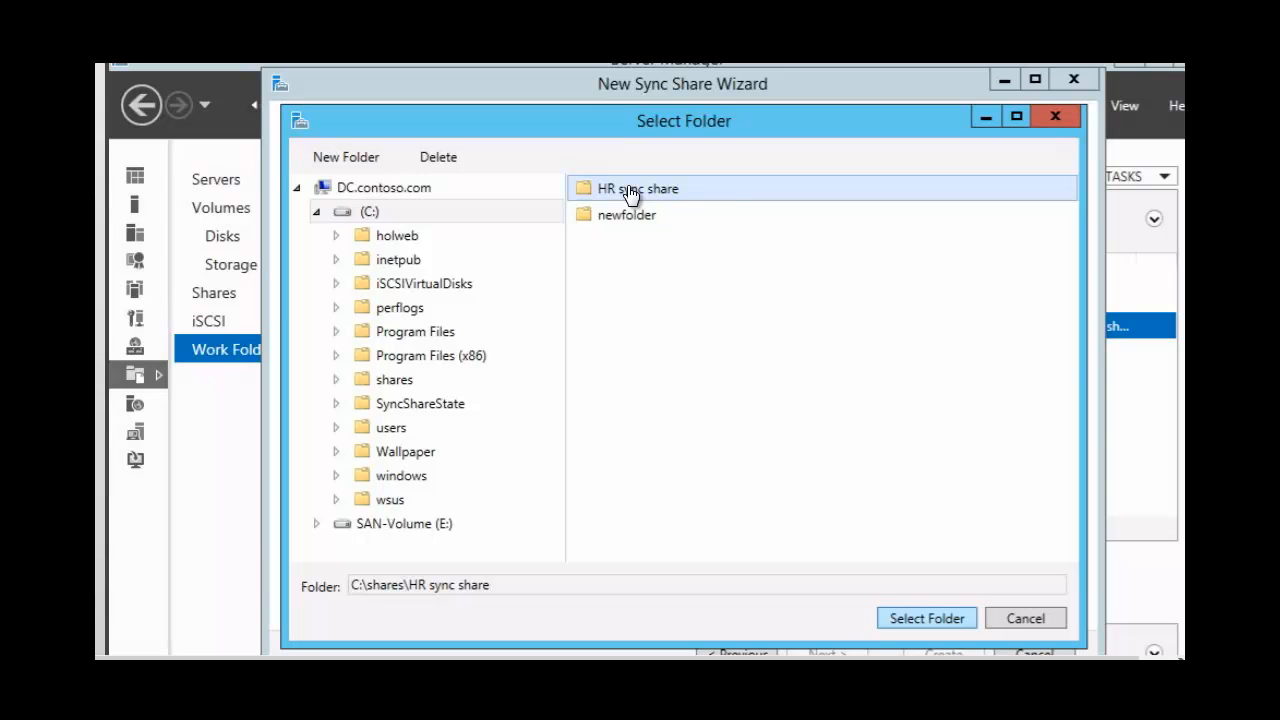
pyautogui.click(927, 619)
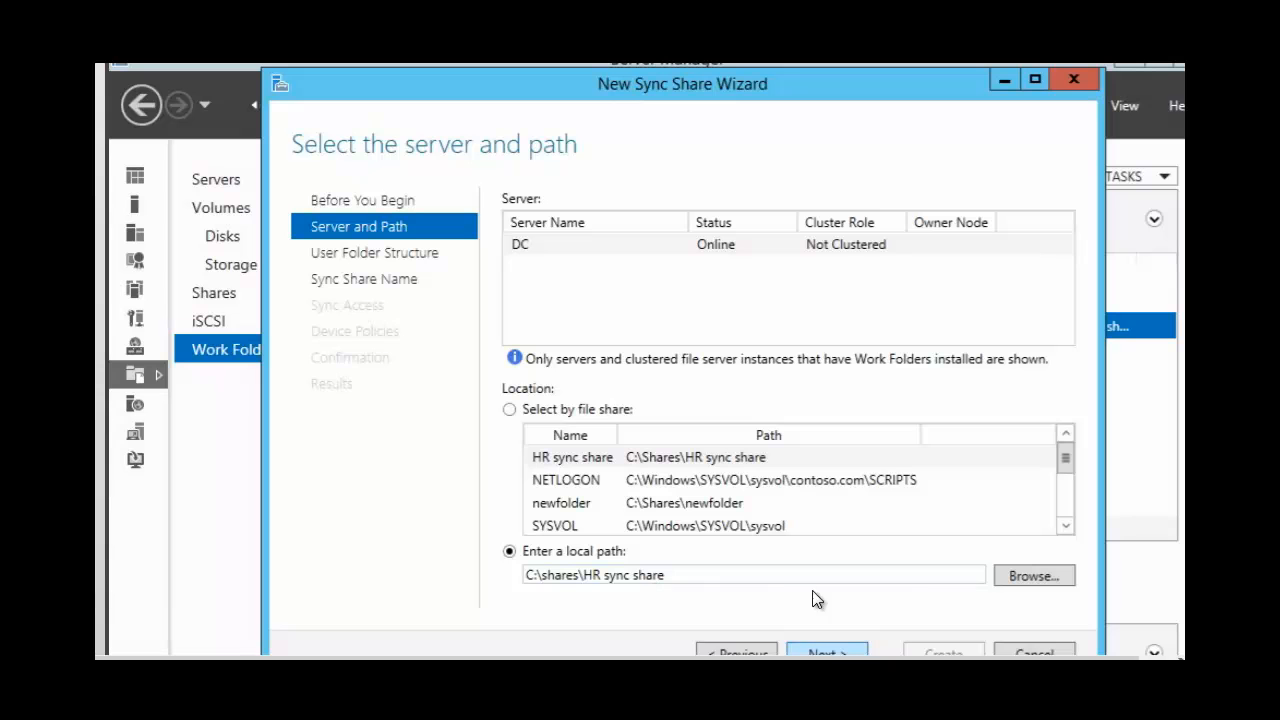
pyautogui.click(826, 652)
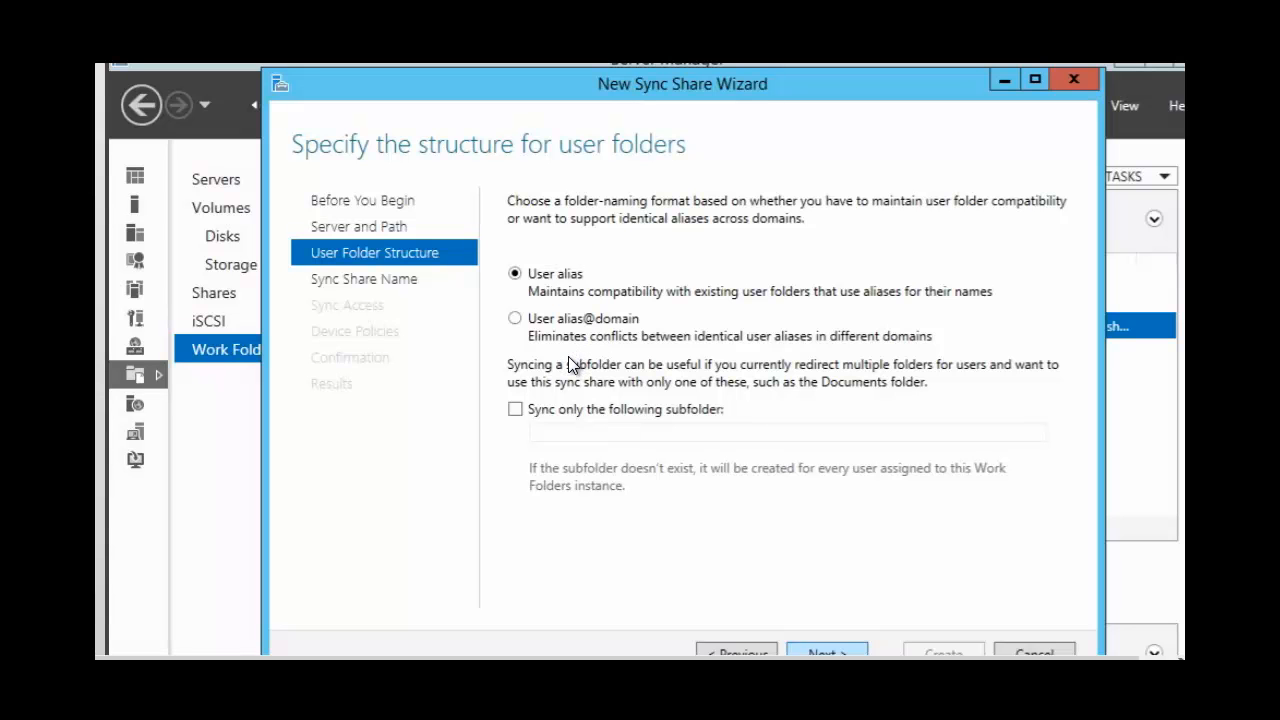
# Step: Keep the User alias folder structure and the suggested share name, and grant sync access to the HR sync share users group
pyautogui.click(818, 651)
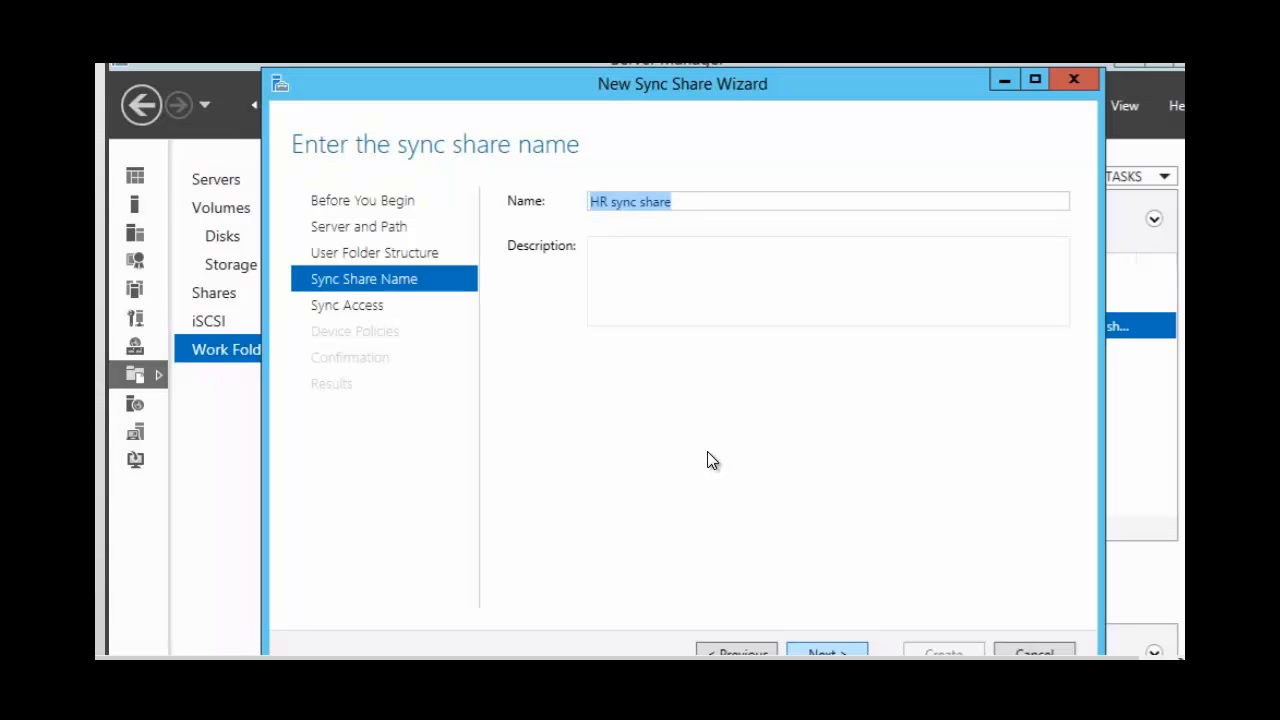
pyautogui.click(814, 652)
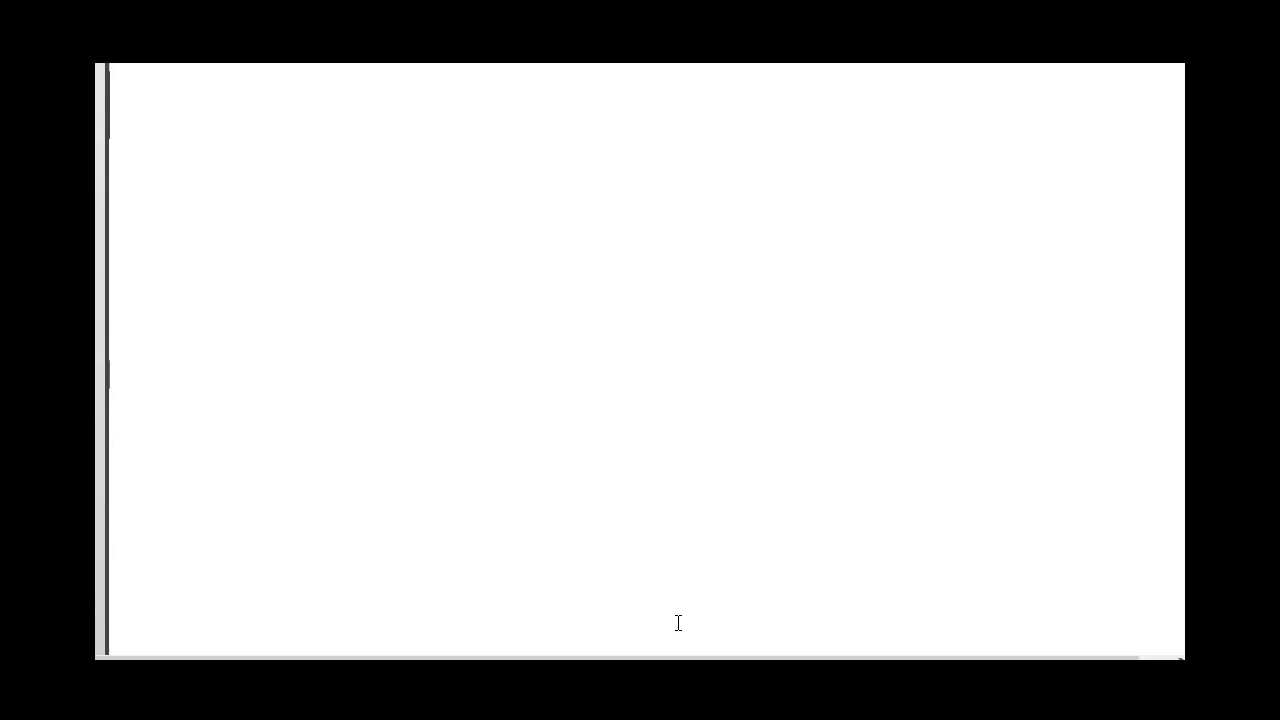
pyautogui.write('HR')
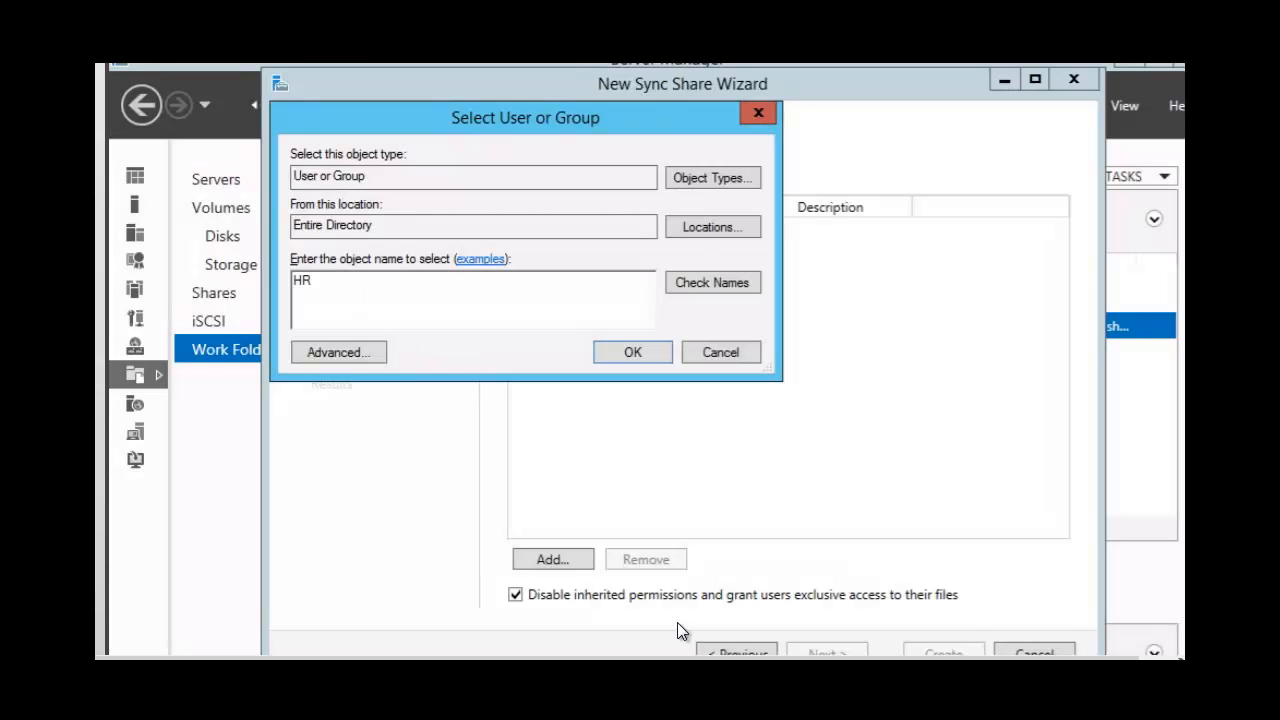
pyautogui.click(729, 287)
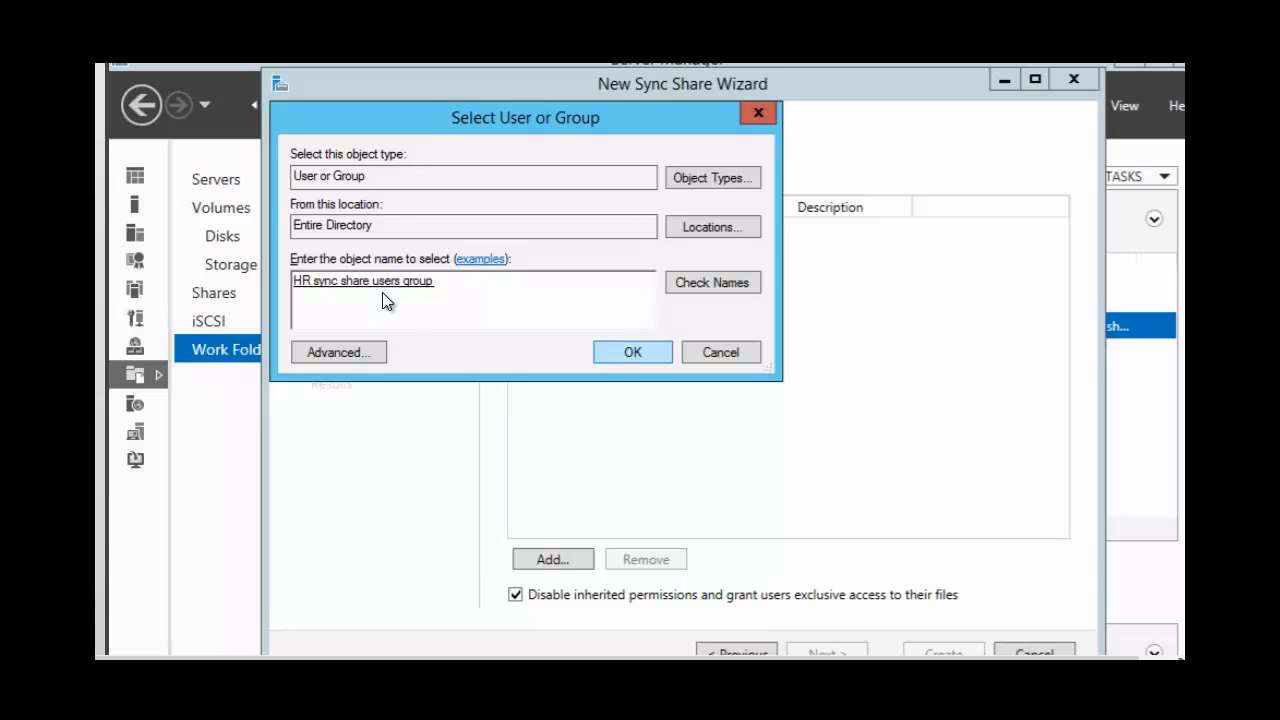
pyautogui.click(628, 353)
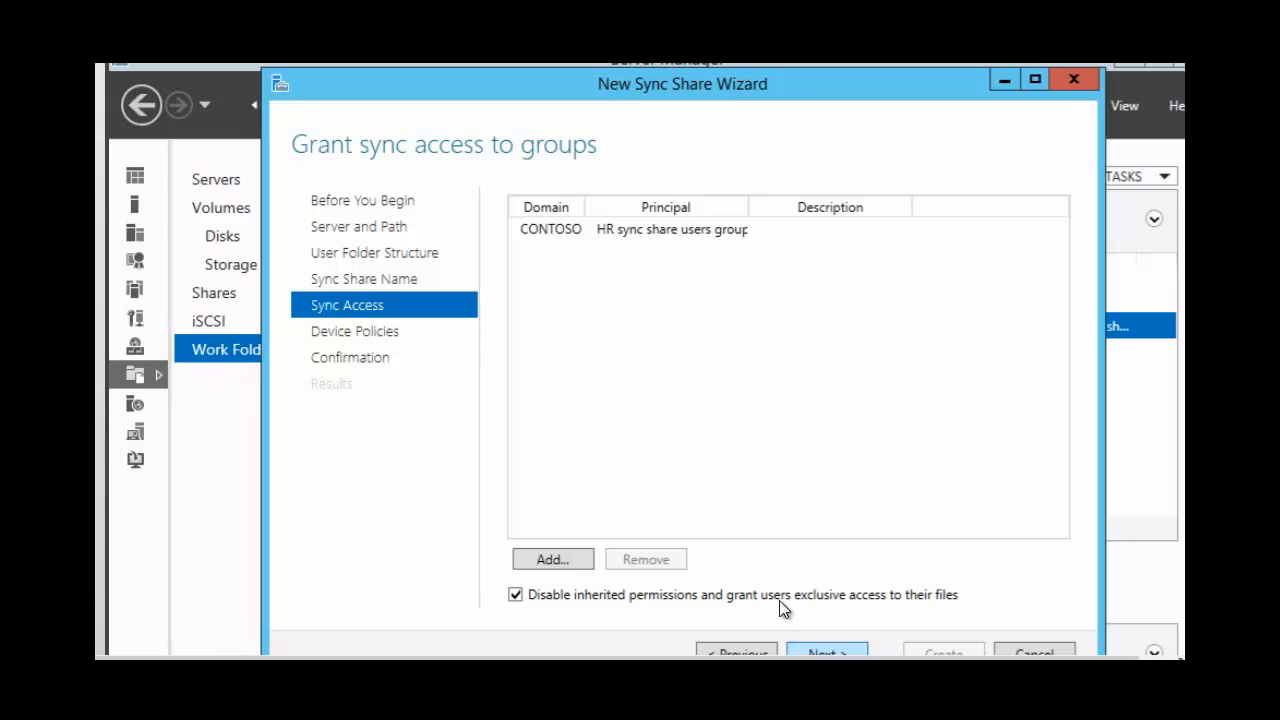
pyautogui.click(826, 652)
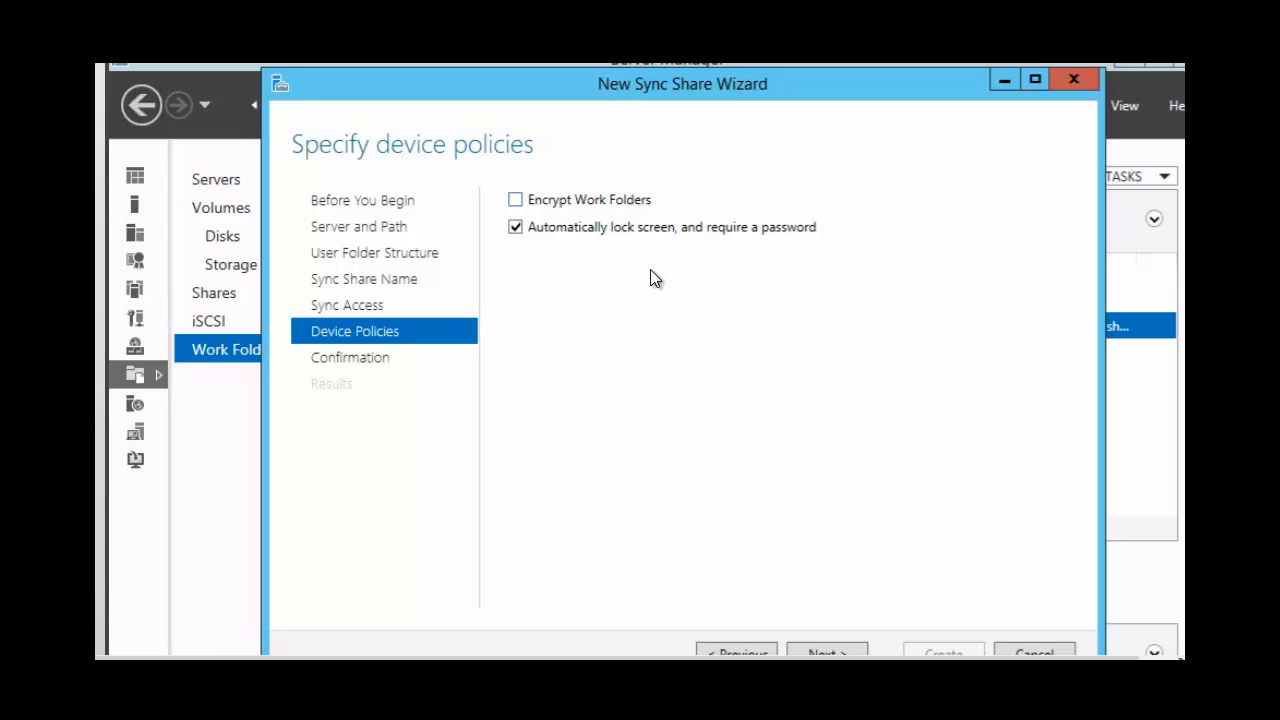
# Step: Turn on Encrypt Work Folders in the device policies, keeping automatic screen lock, and create the sync share
pyautogui.click(516, 201)
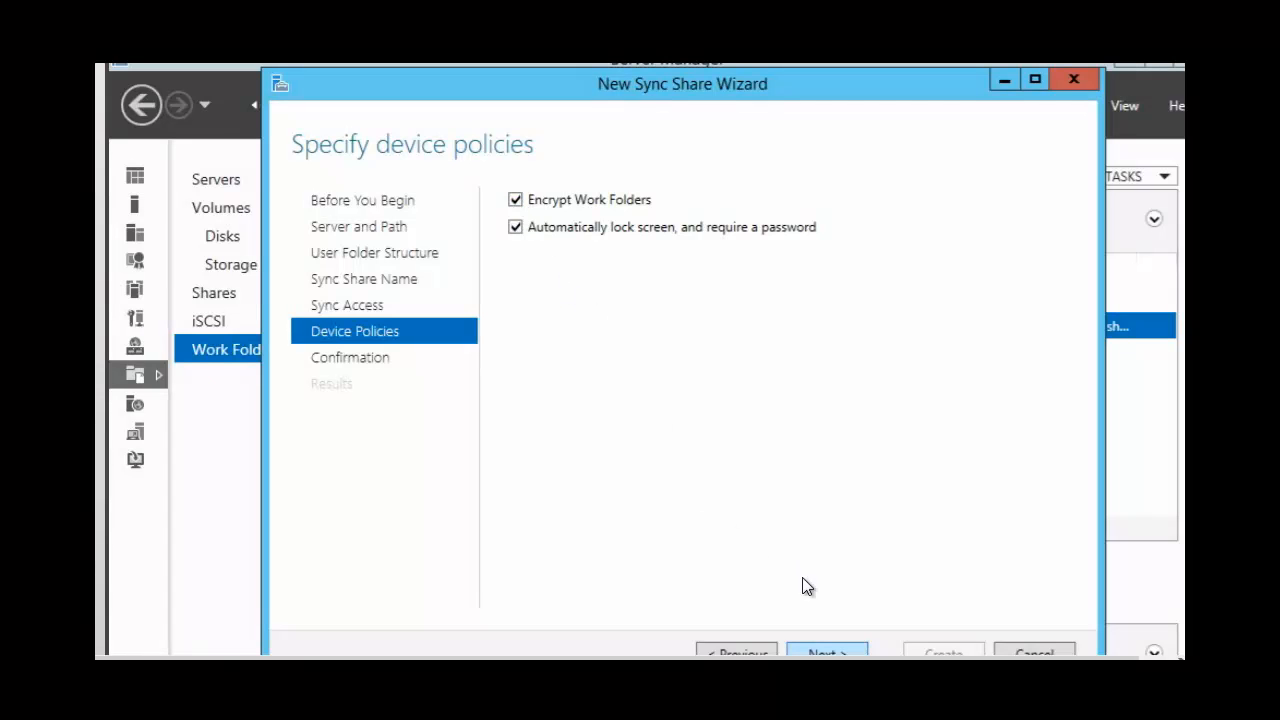
pyautogui.click(819, 652)
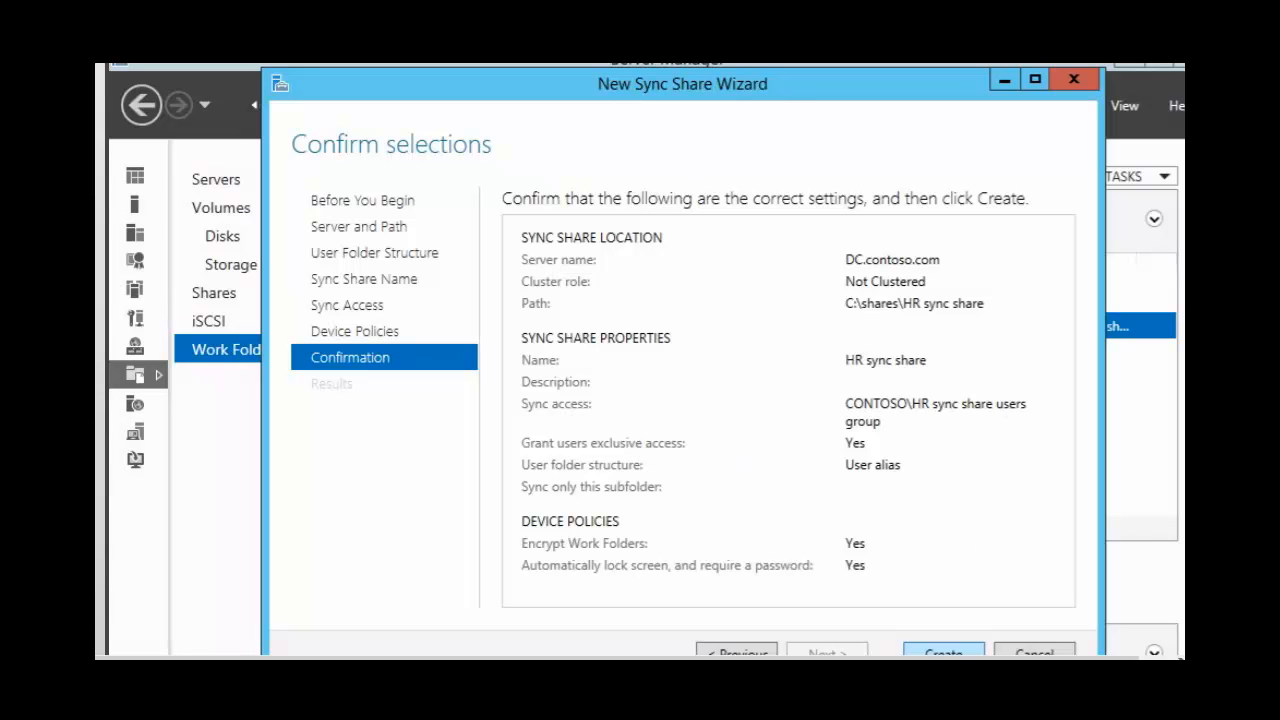
pyautogui.click(944, 653)
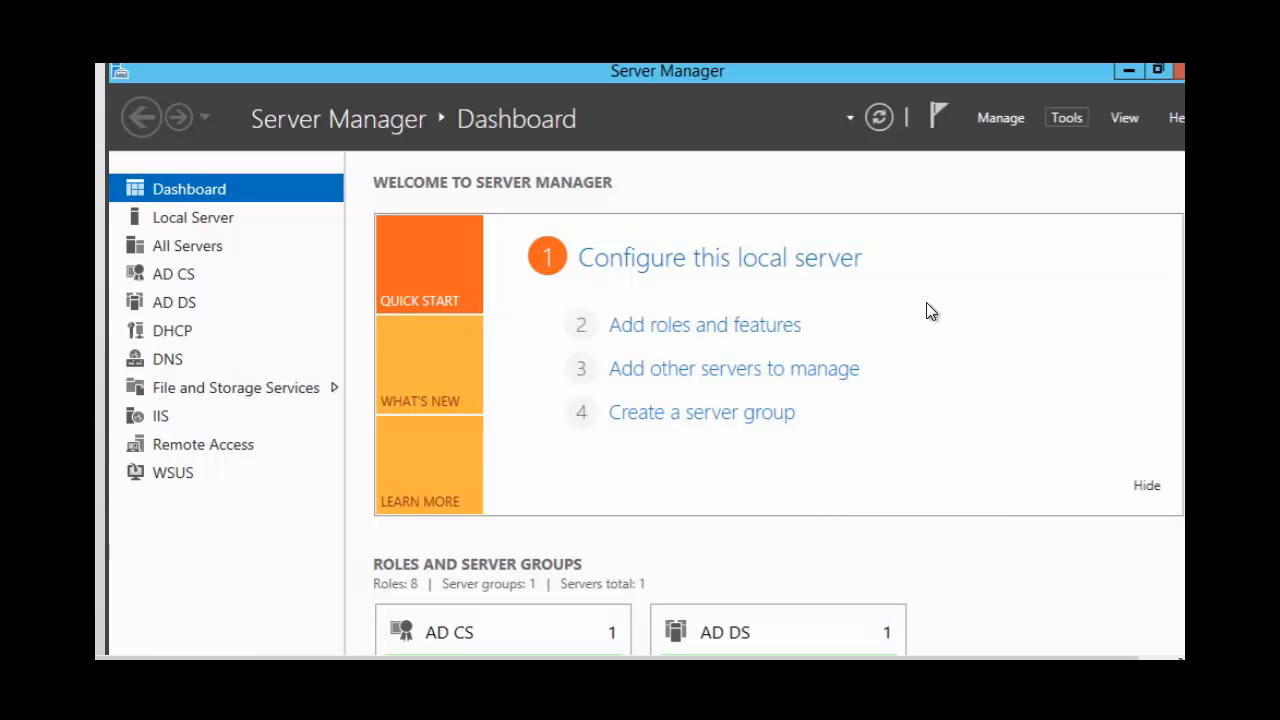
# Step: In Group Policy Management, create a GPO named "work folders" linked to the contoso.com domain
pyautogui.click(1066, 118)
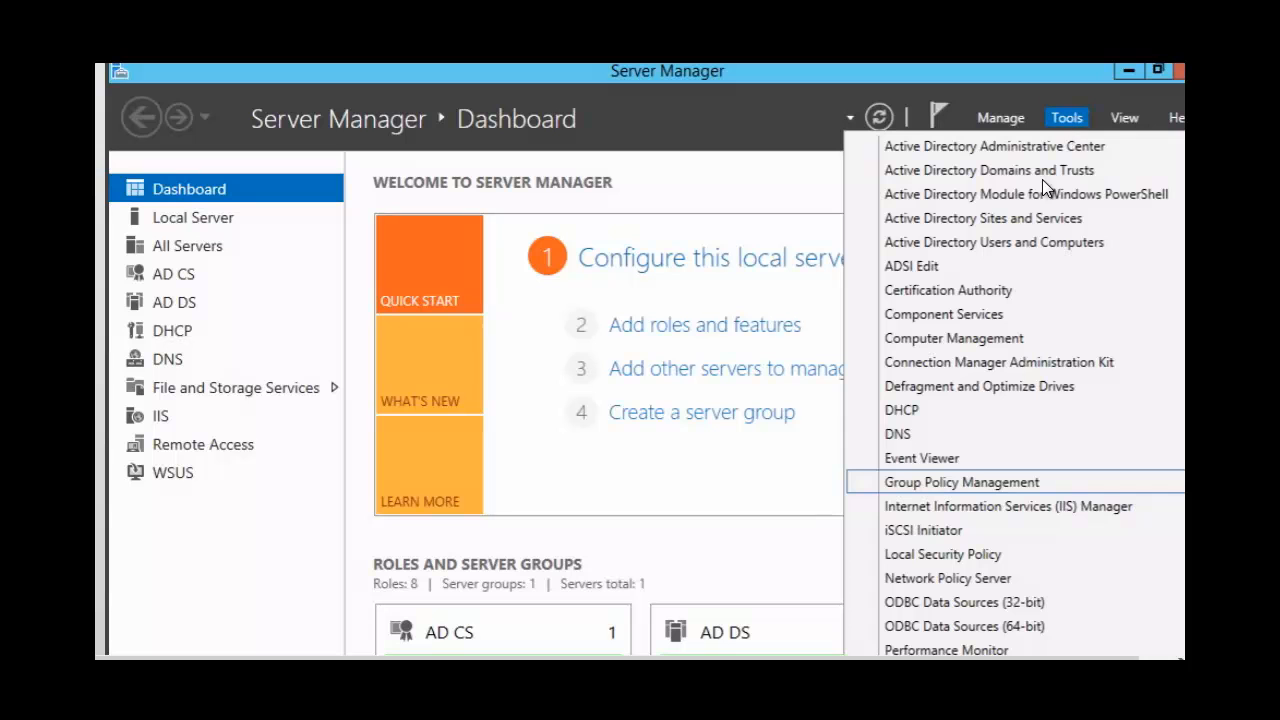
pyautogui.click(1011, 483)
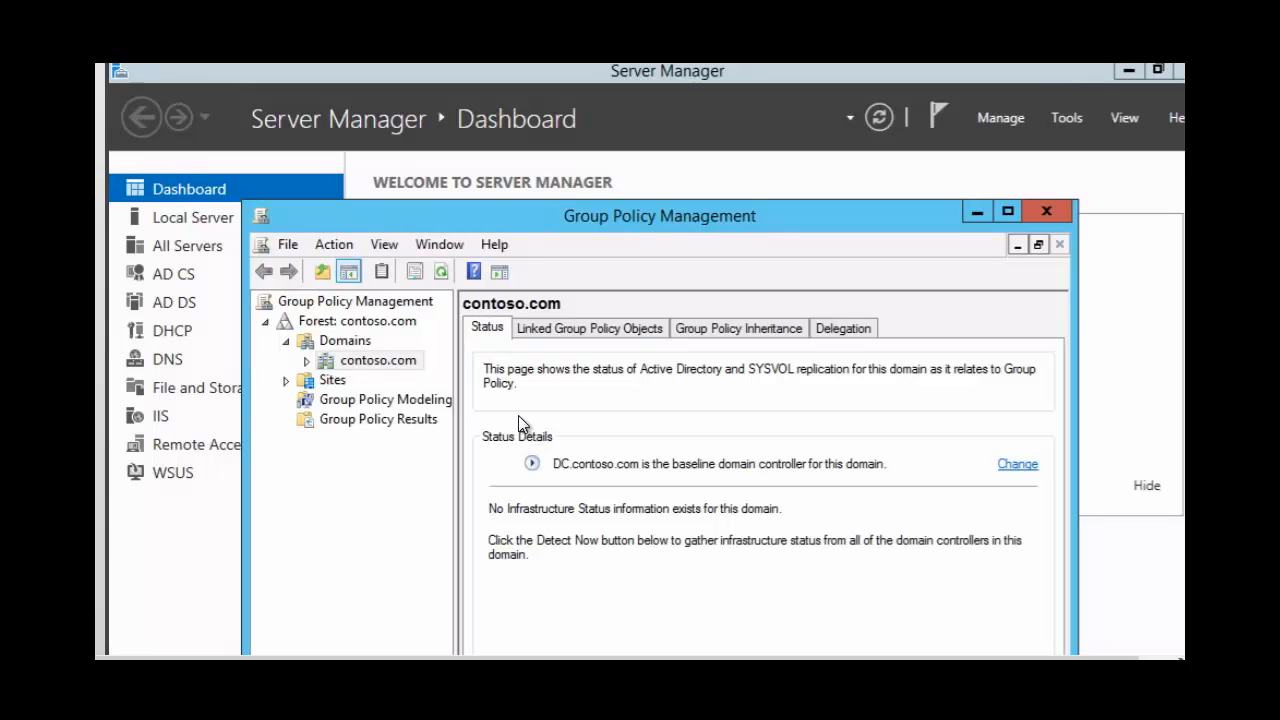
pyautogui.rightClick(363, 366)
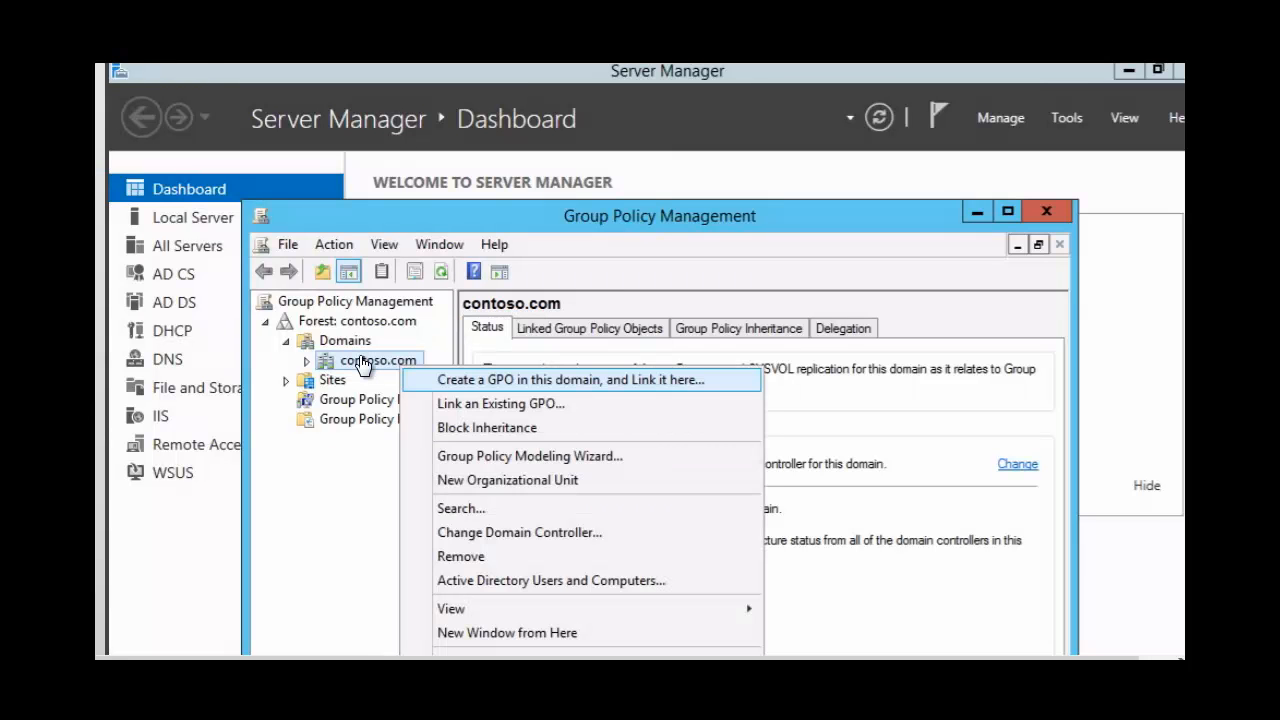
pyautogui.click(449, 388)
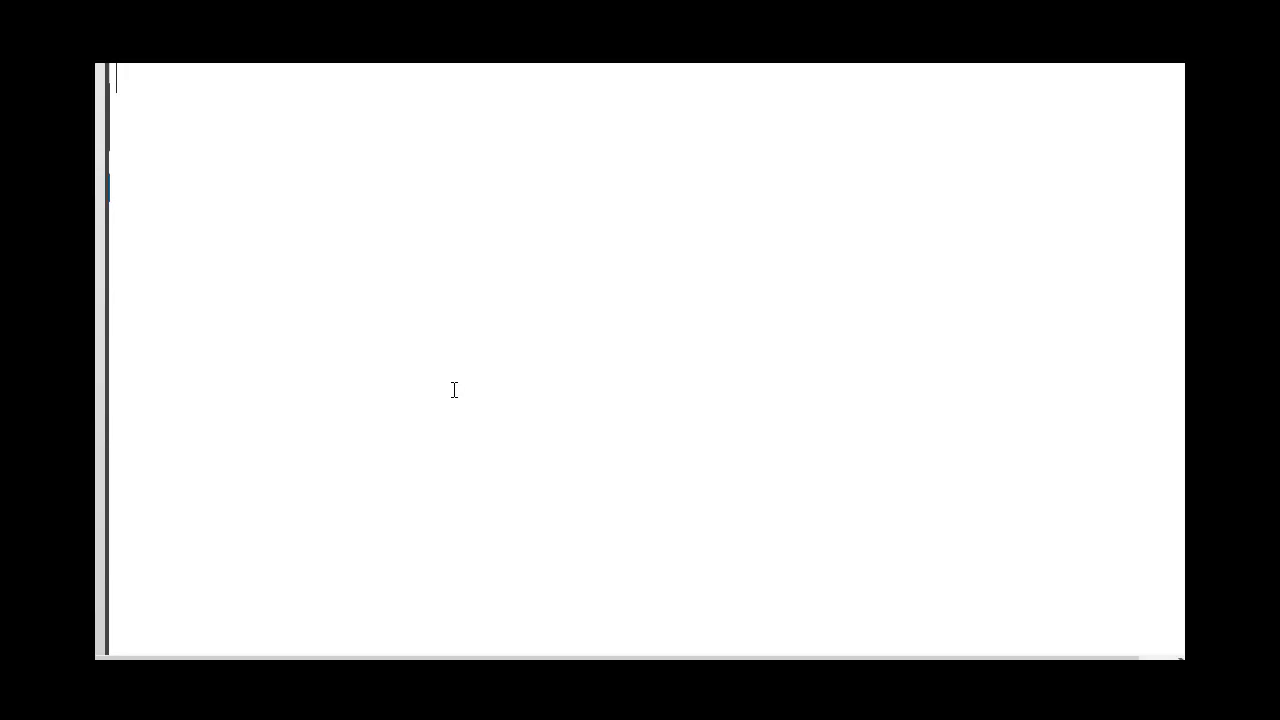
pyautogui.write('work folders')
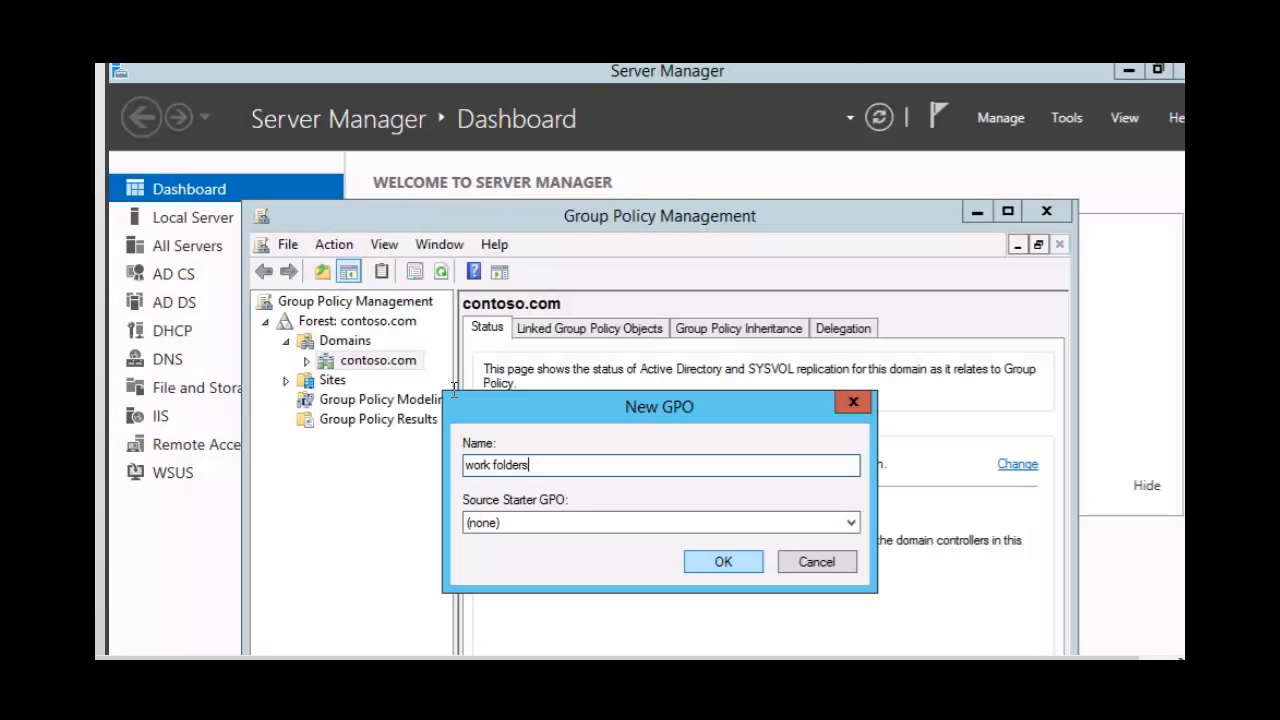
pyautogui.click(713, 566)
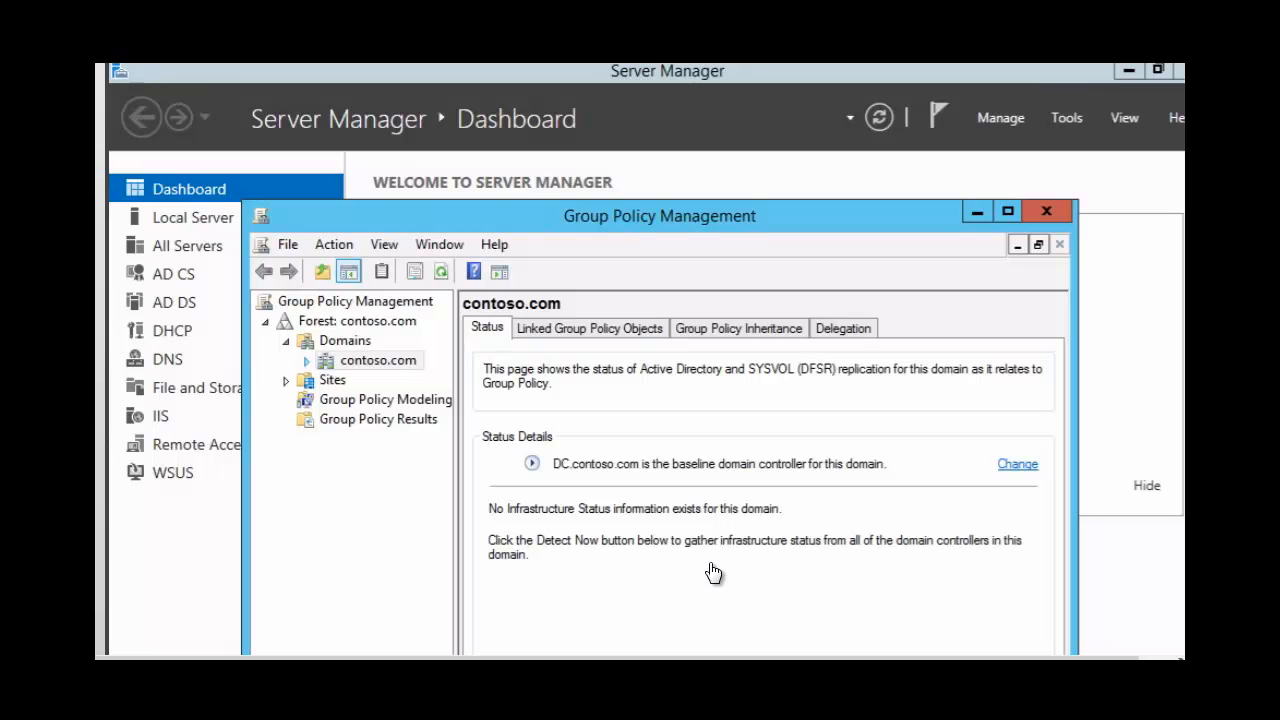
# Step: Open the "work folders" GPO for editing and go to User Configuration > Policies > Administrative Templates > Windows Components > Work Folders
pyautogui.click(307, 362)
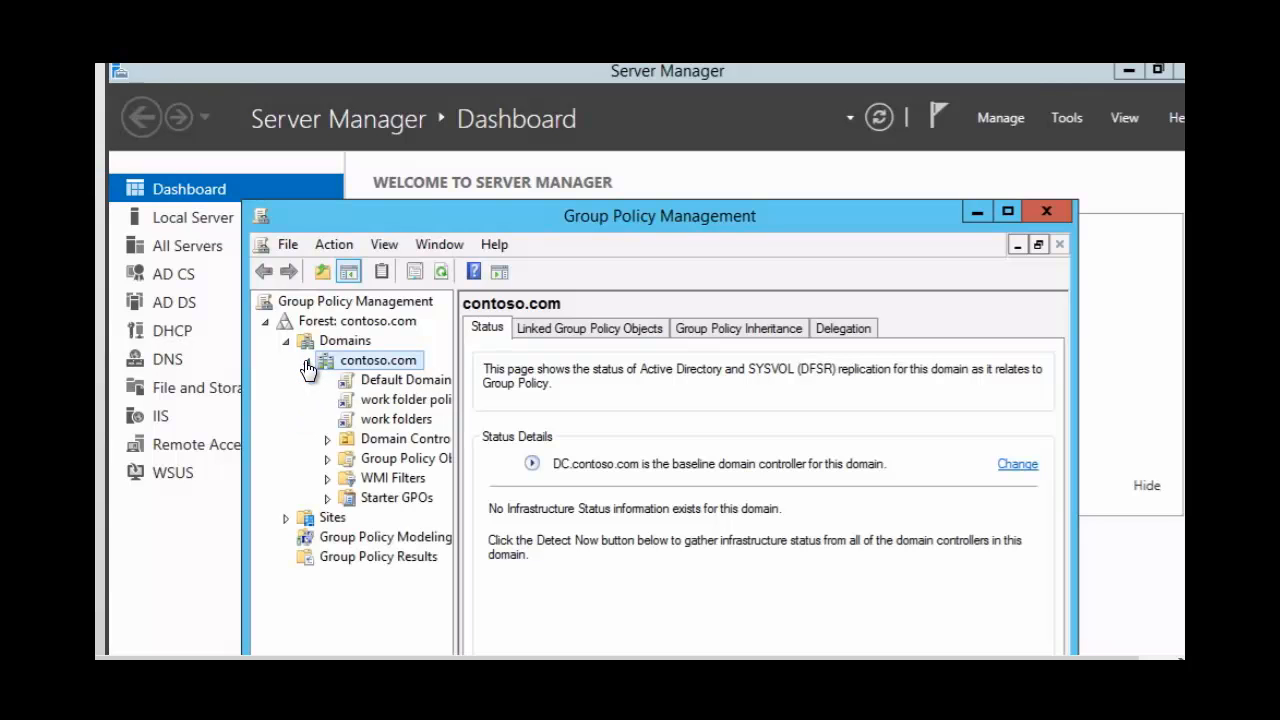
pyautogui.rightClick(413, 424)
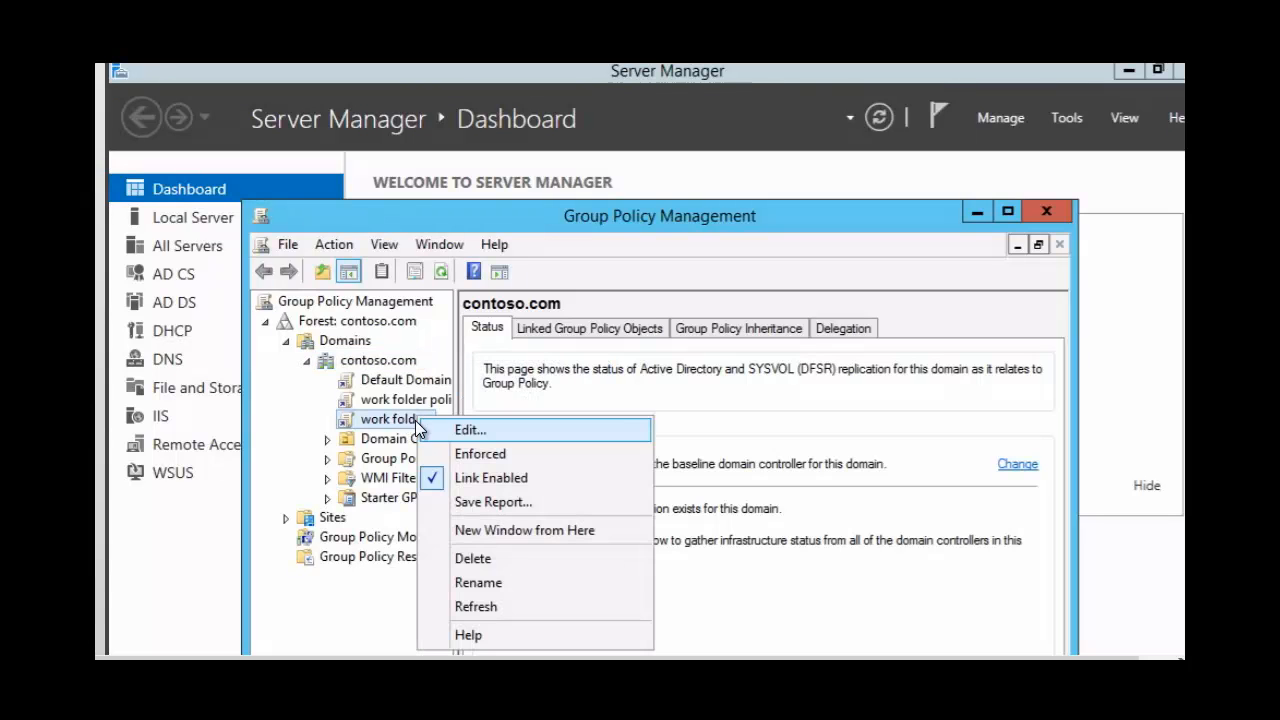
pyautogui.click(466, 432)
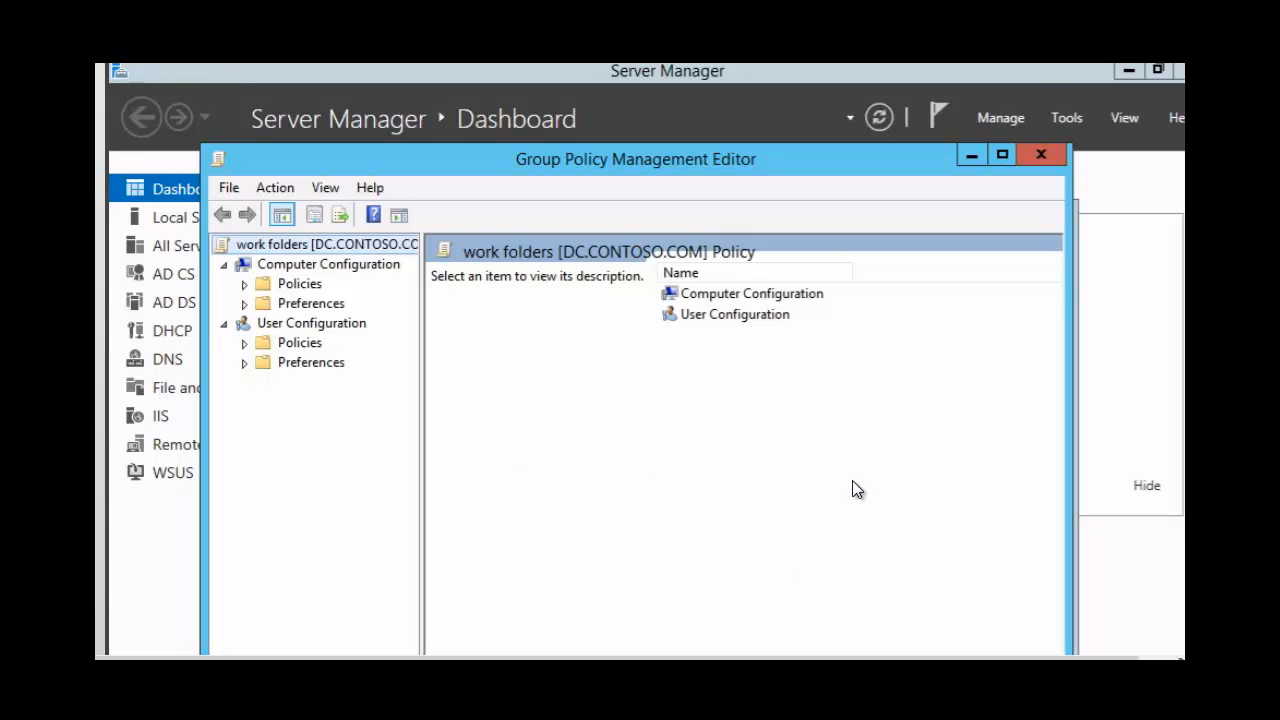
pyautogui.doubleClick(733, 316)
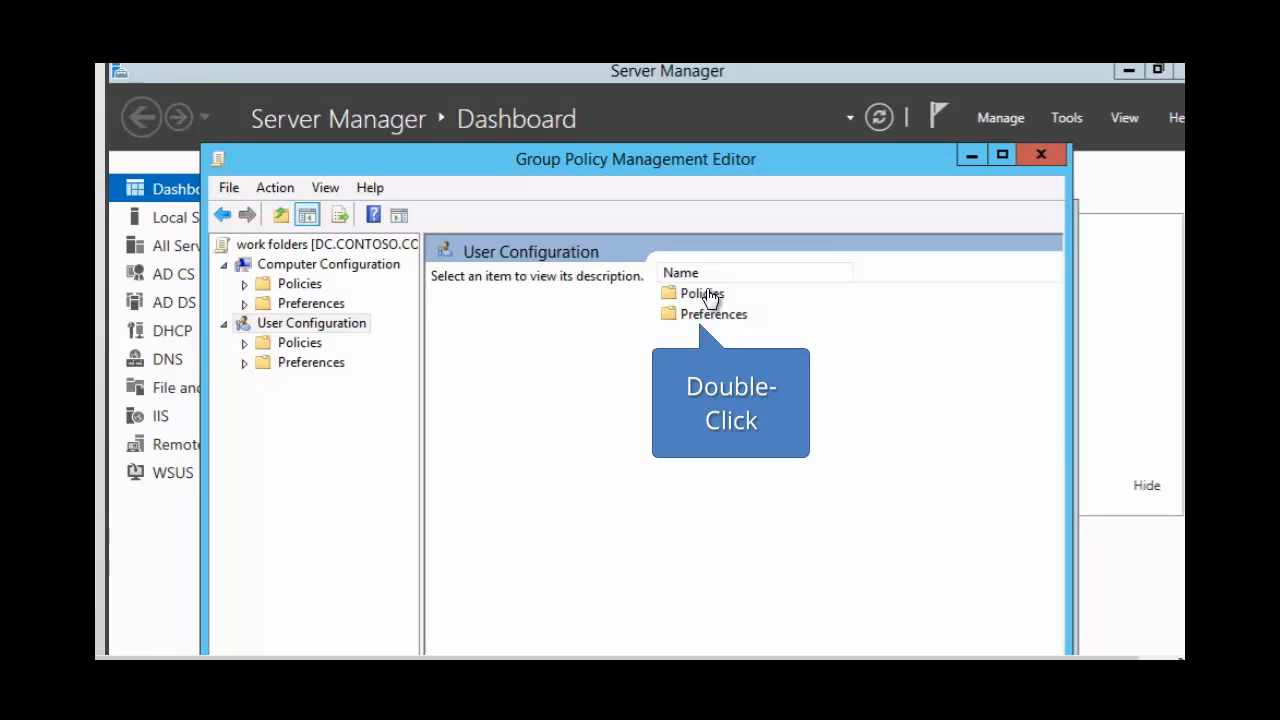
pyautogui.doubleClick(705, 294)
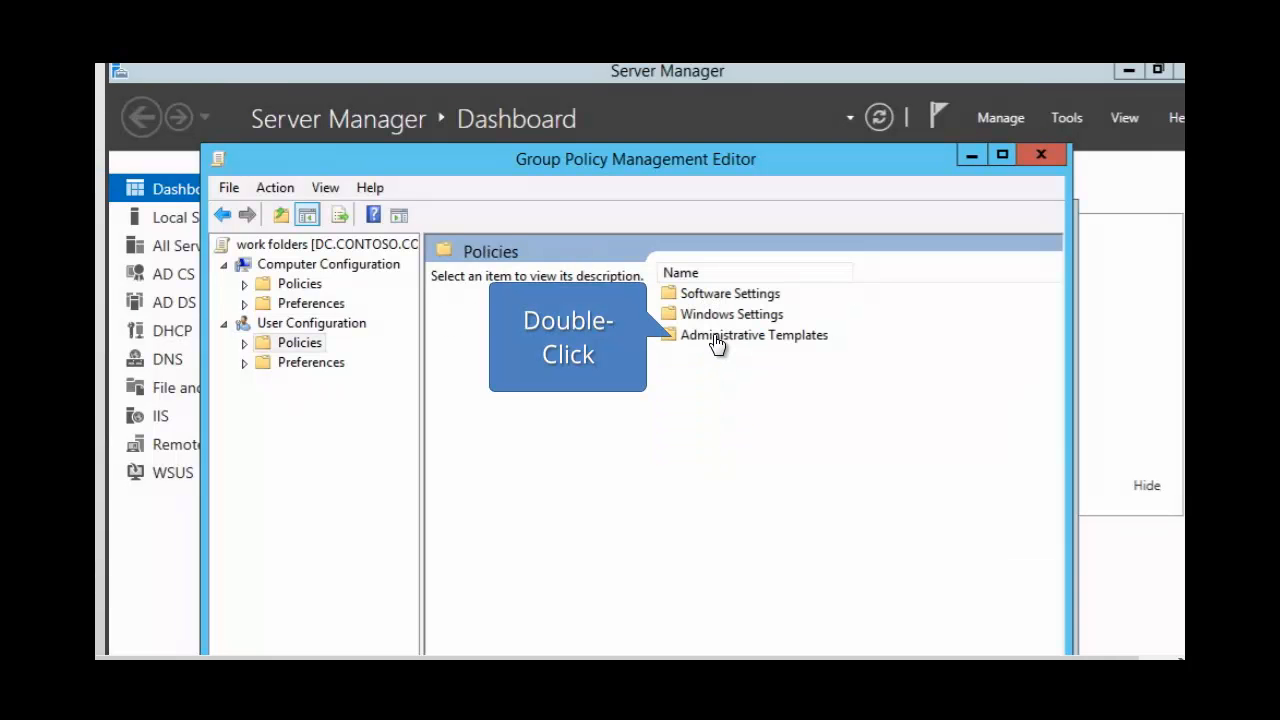
pyautogui.doubleClick(717, 337)
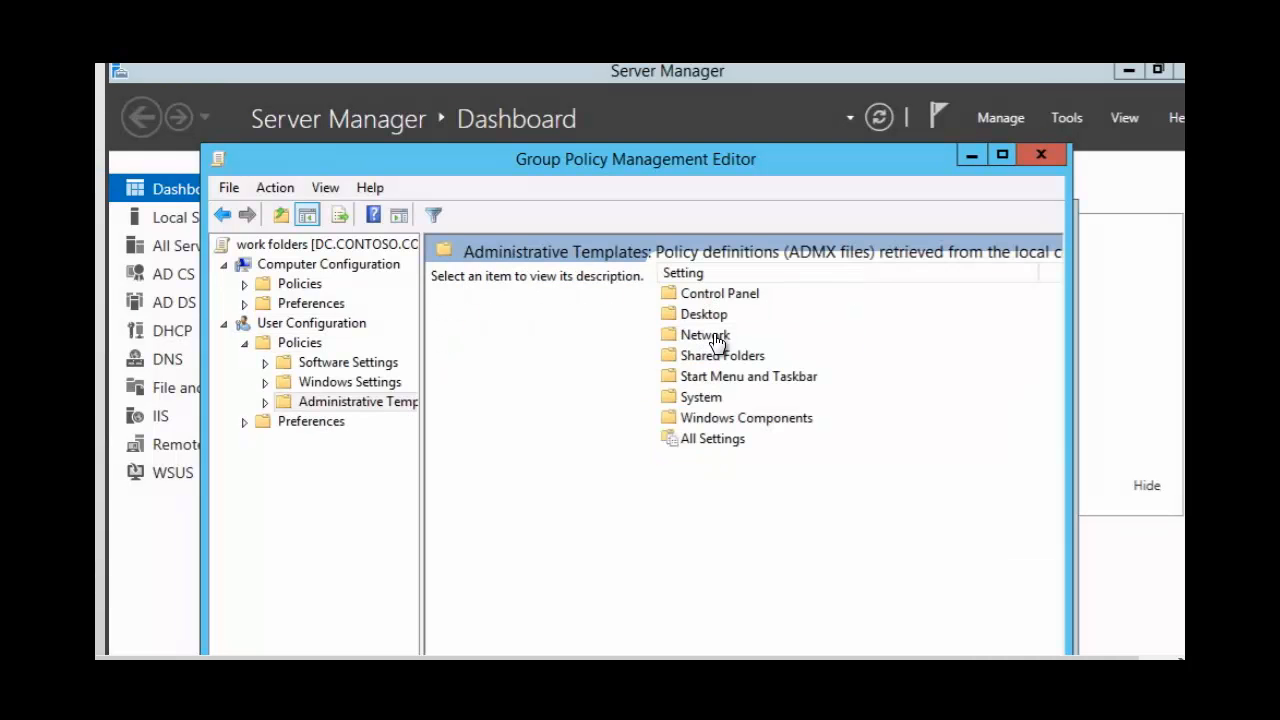
pyautogui.doubleClick(755, 425)
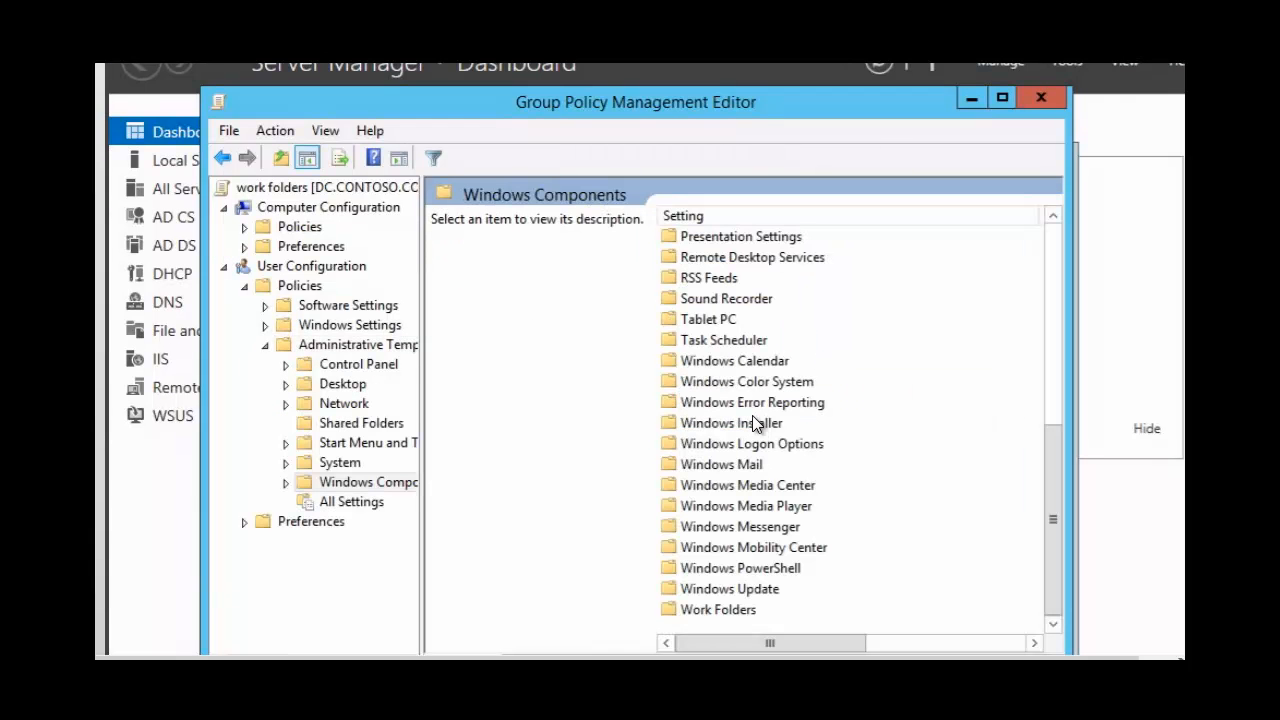
pyautogui.click(706, 612)
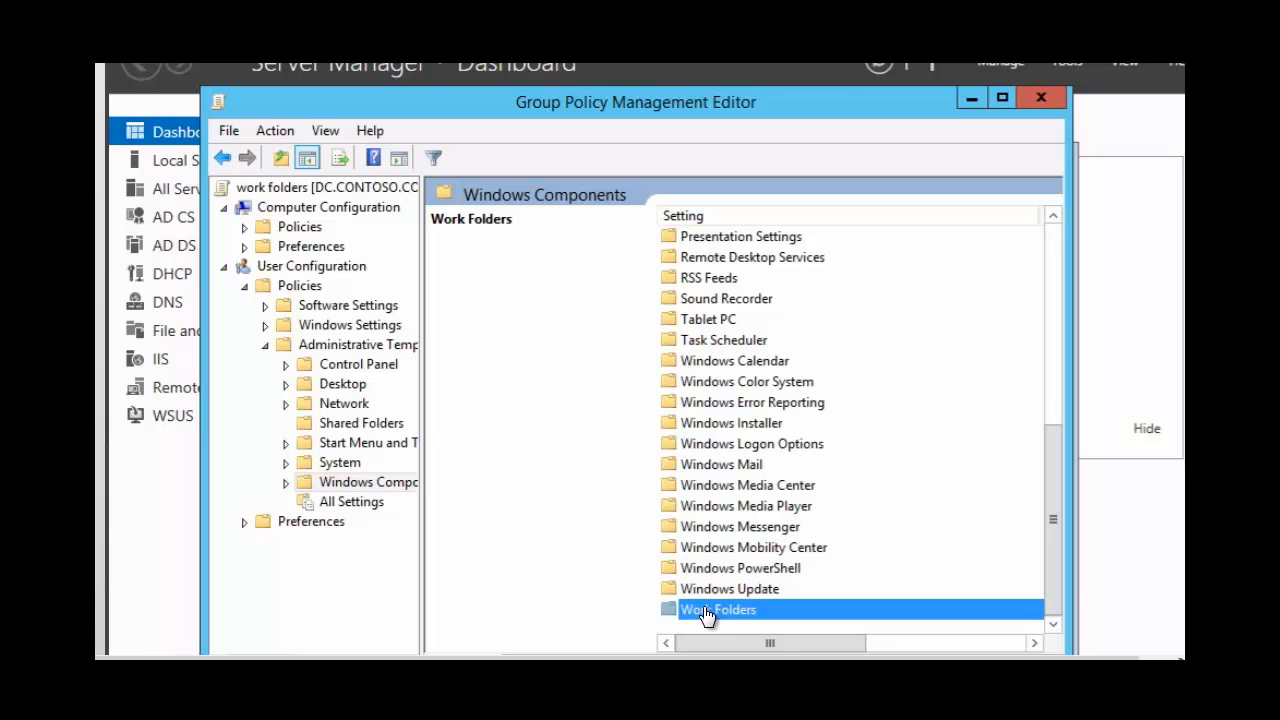
pyautogui.doubleClick(707, 613)
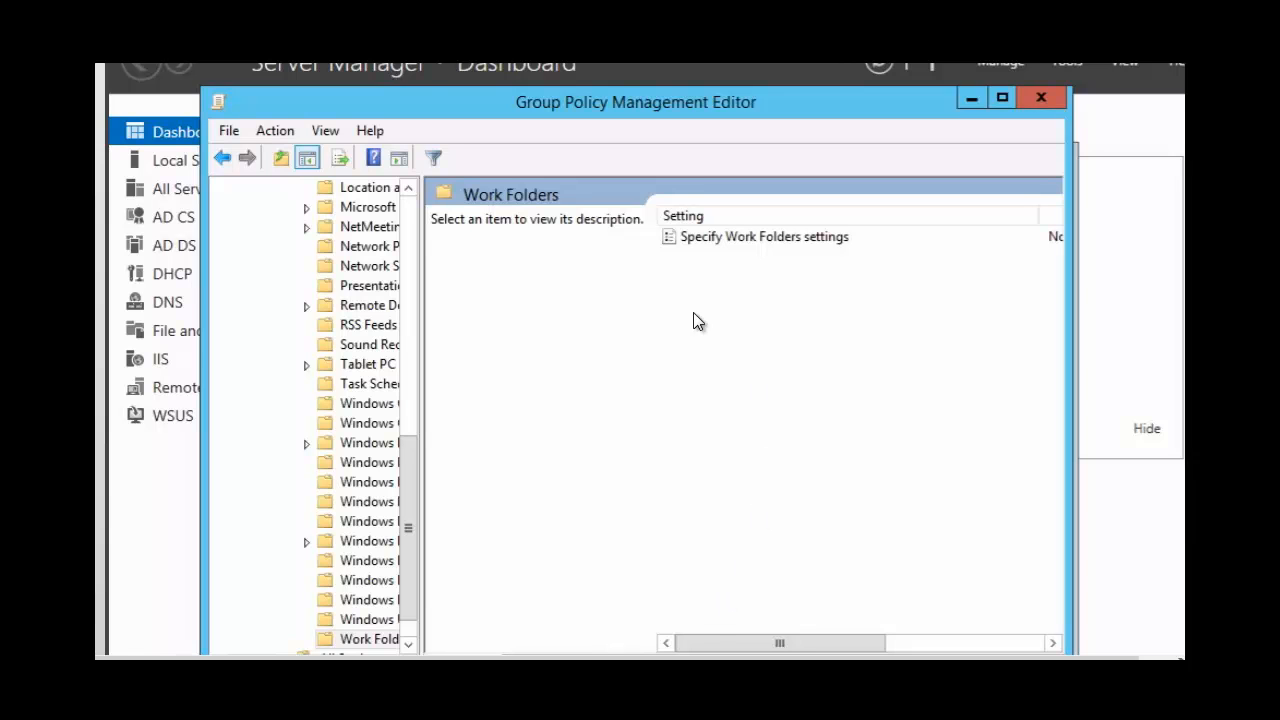
# Step: Enable the Specify Work Folders settings policy with Force automatic setup, and close the policy editor
pyautogui.doubleClick(731, 240)
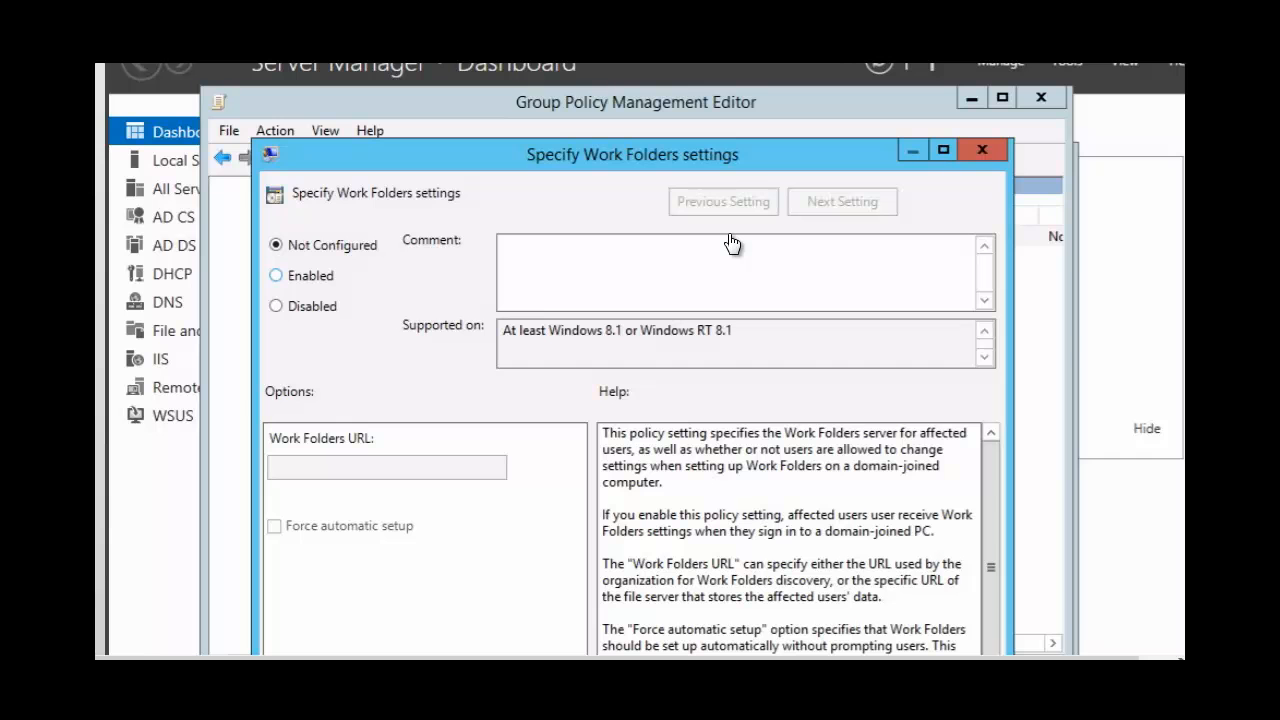
pyautogui.click(275, 278)
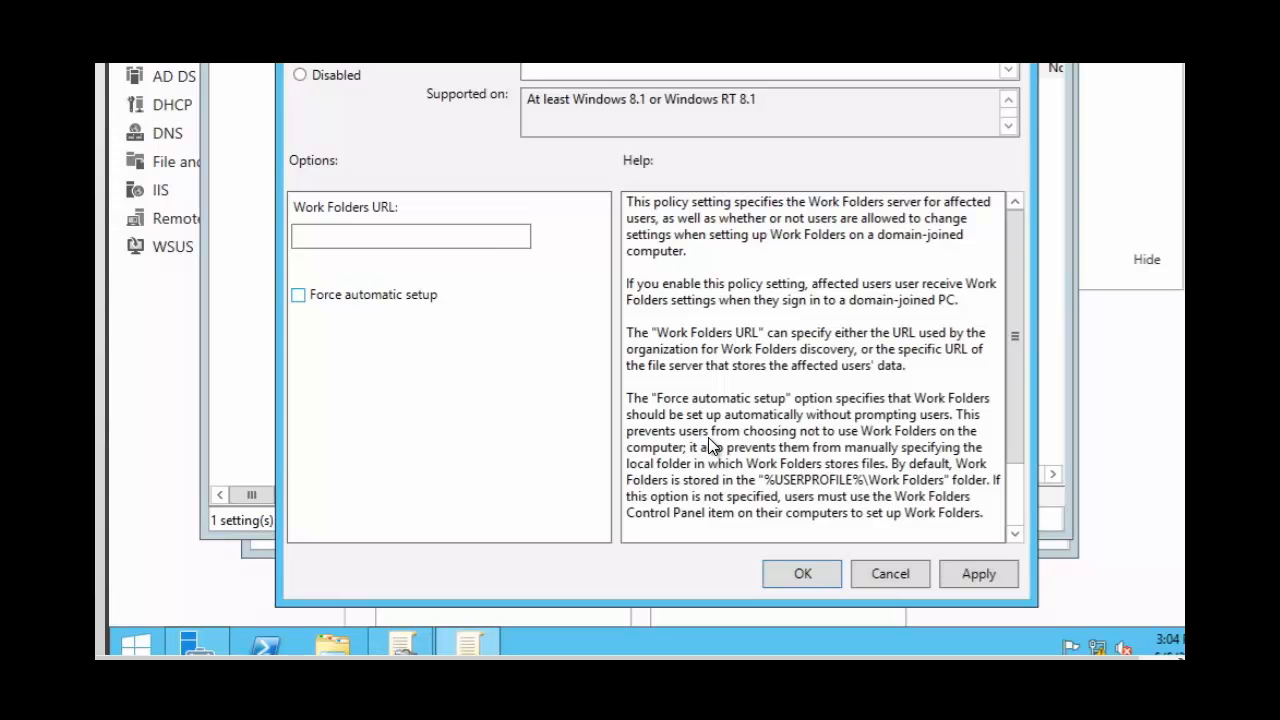
pyautogui.click(304, 298)
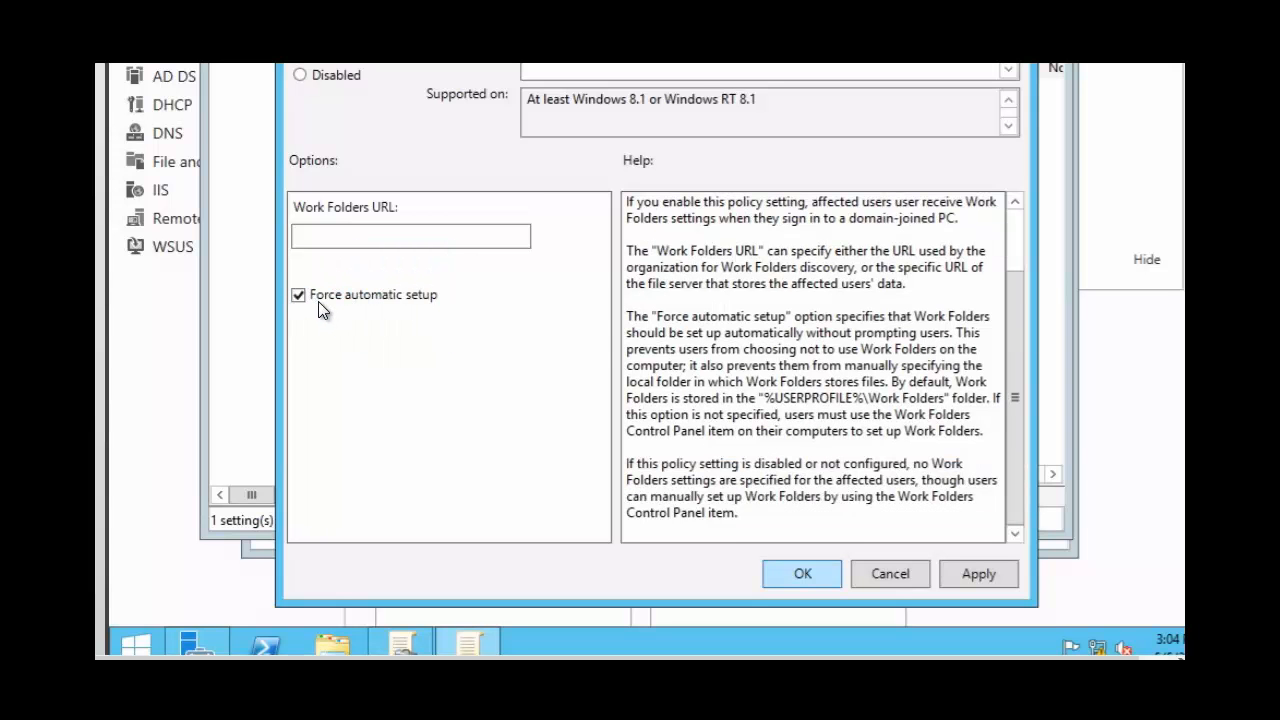
pyautogui.click(805, 575)
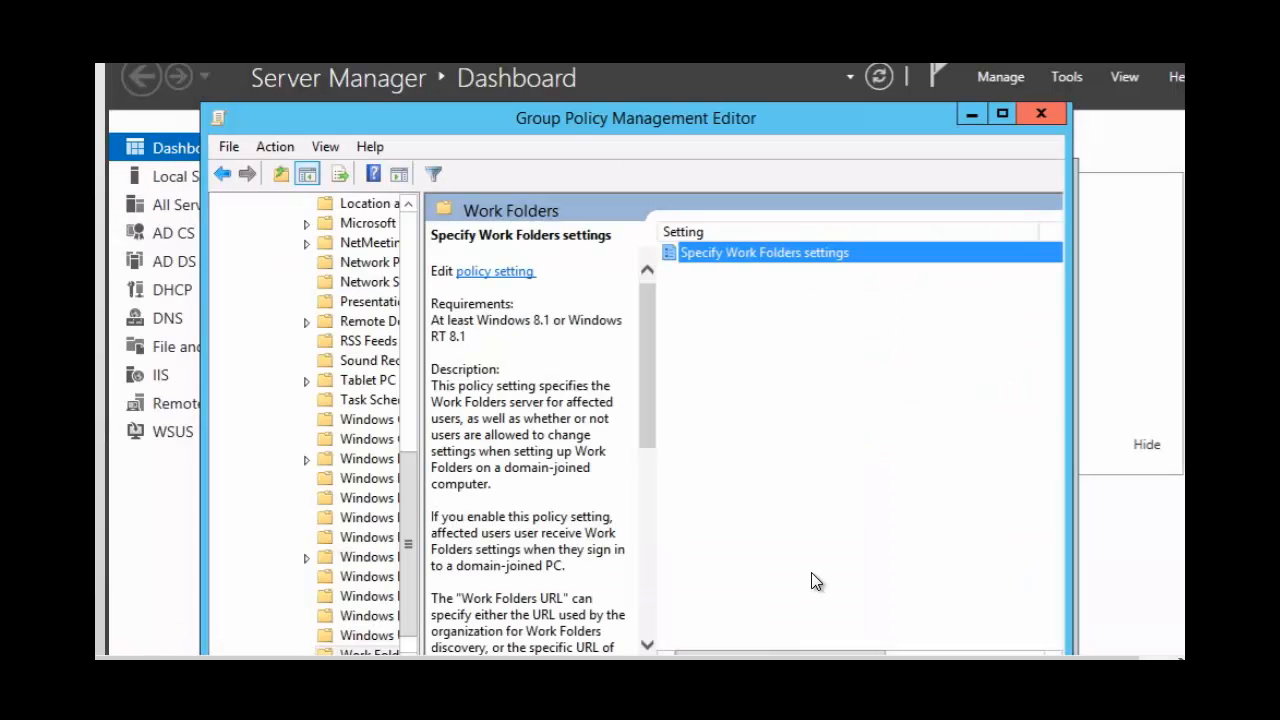
pyautogui.click(1045, 118)
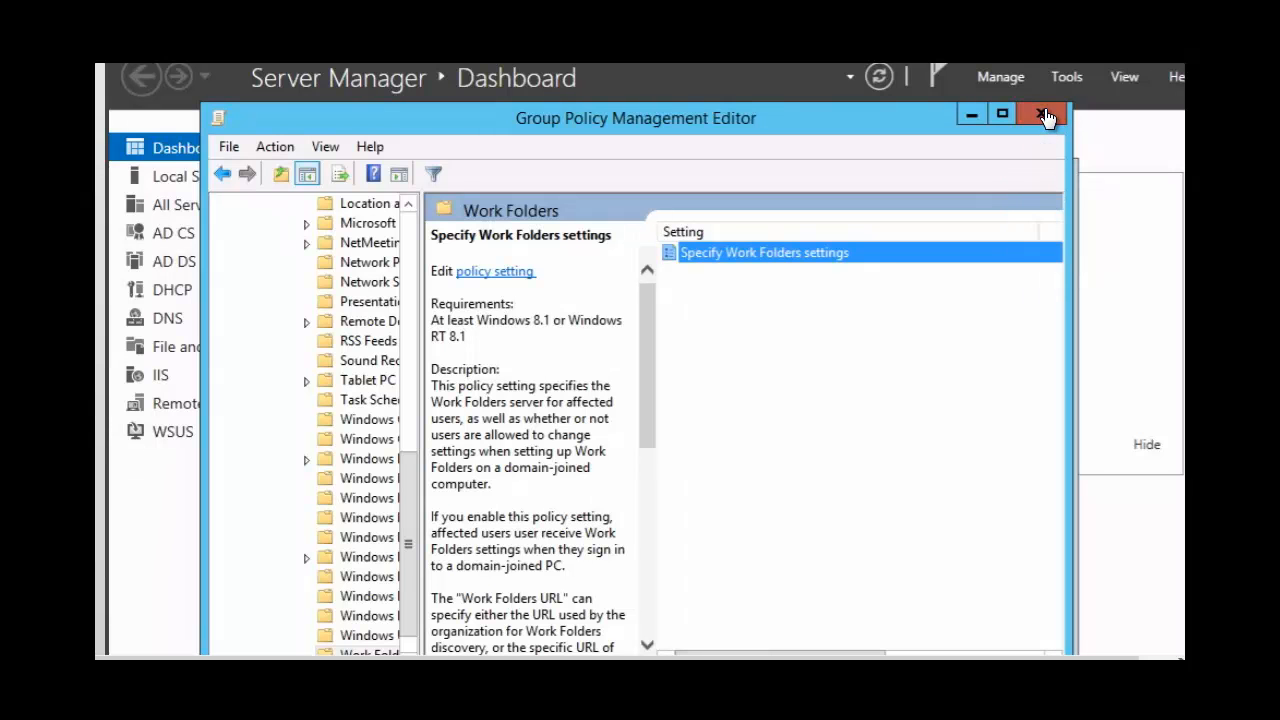